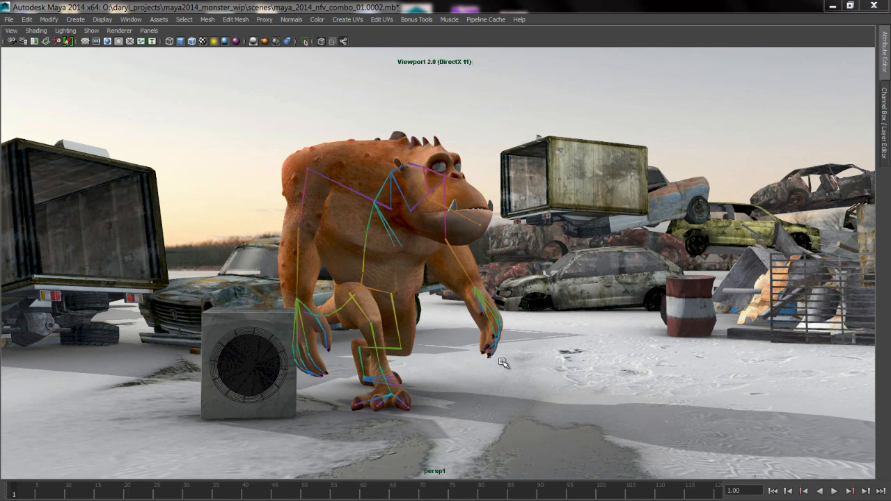
Turn on depth of field in the viewport showing the monster.
mouse_move(484, 358)
left_mouse_down("alt")
mouse_move(457, 354)
mouse_move(480, 358)
left_mouse_up("alt")
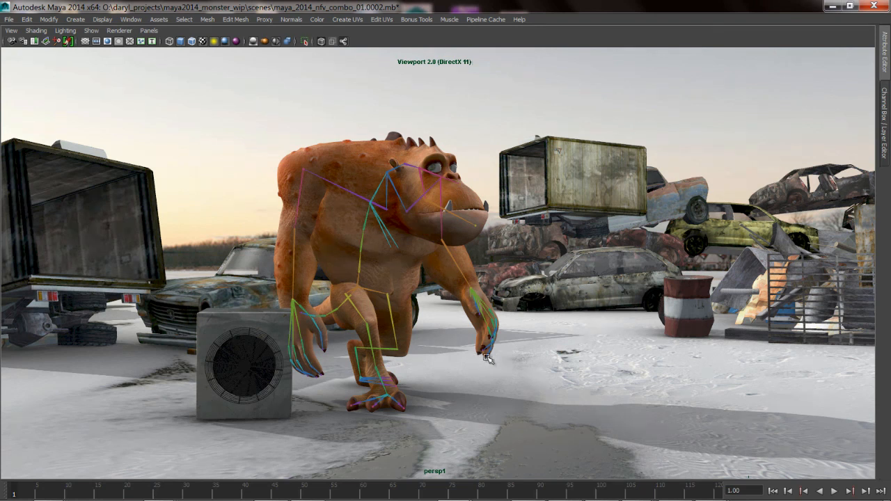
middle_click_drag(480, 358, 468, 357, "alt")
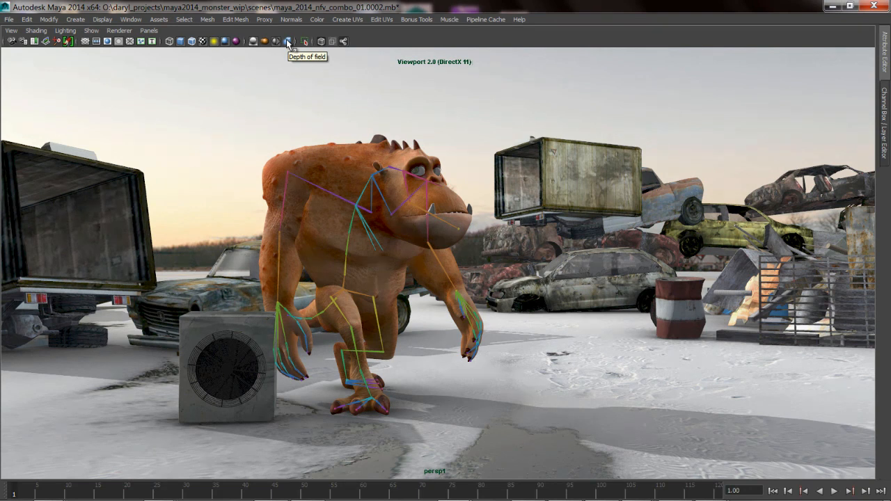
left_click(288, 42)
Select the viewport's camera and expose its Depth of Field attributes for editing.
key("space")
left_click_drag(415, 218, 421, 234)
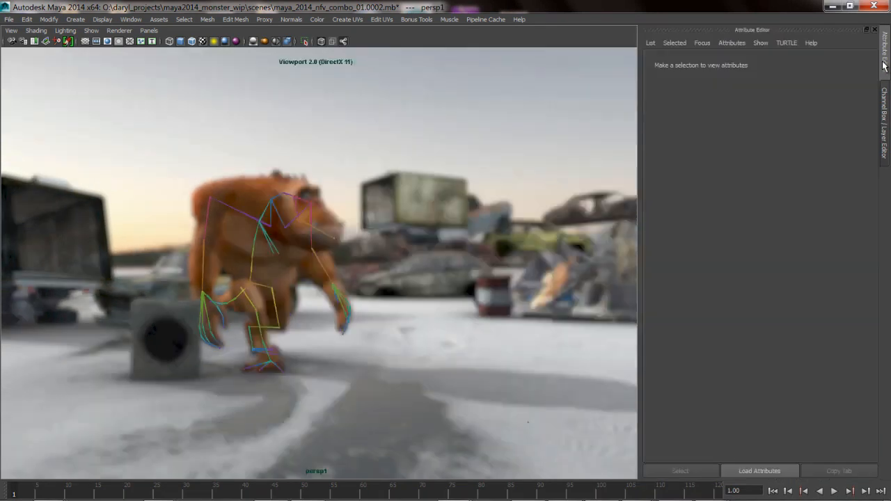
left_click(884, 67)
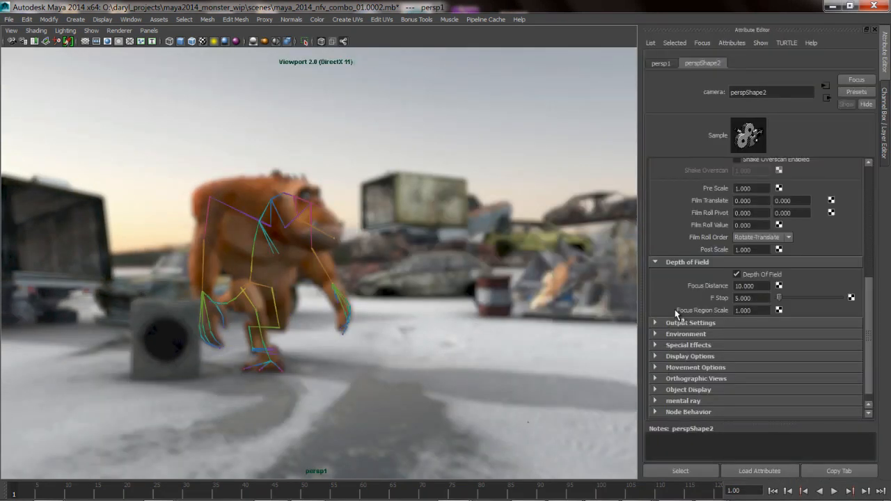
left_click(657, 263)
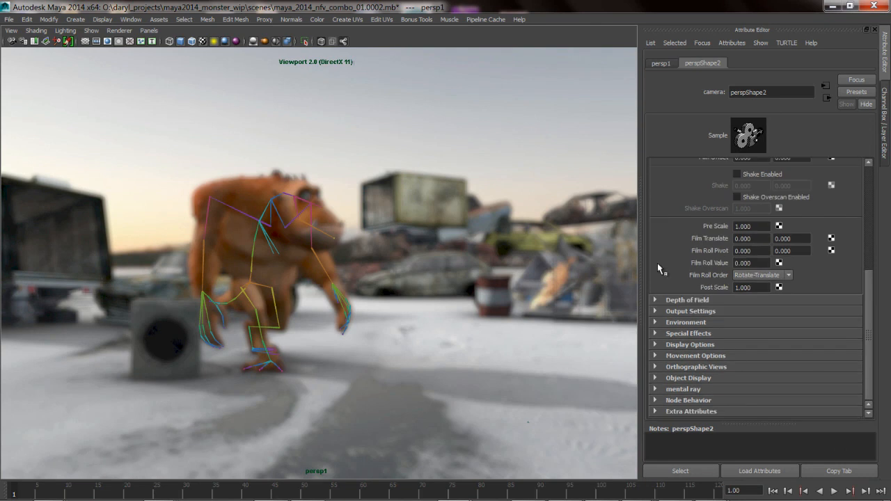
left_click(654, 299)
Toggle the camera's Depth Of Field option off and on to compare the blur on the monster.
left_click(738, 313)
left_click(738, 312)
left_click(738, 313)
left_click(738, 313)
right_click_drag(289, 267, 342, 267, "alt")
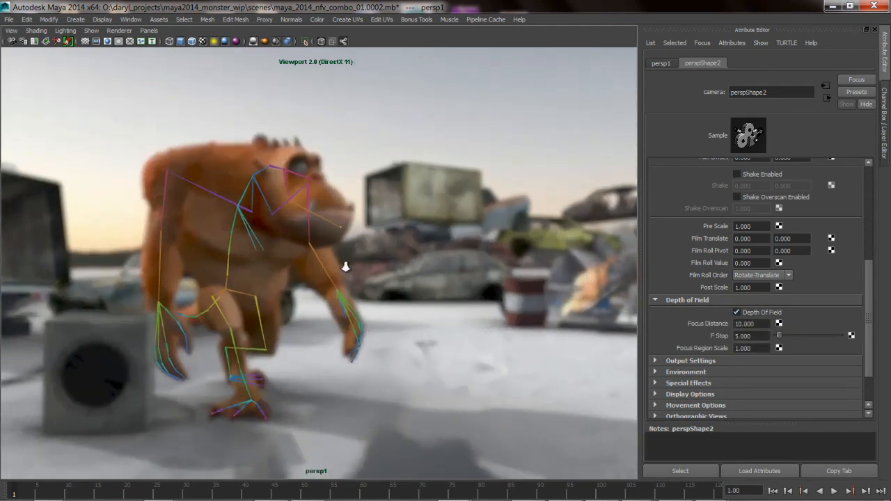
middle_click_drag(342, 266, 390, 262, "alt")
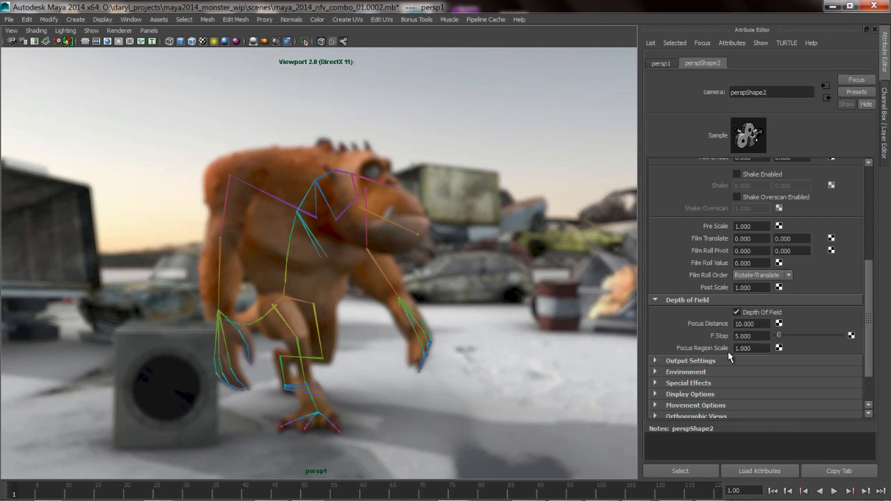
Set the camera's Focus Region Scale to 0.01 with the monster's back viewed close up.
left_click_drag(271, 233, 344, 330, "alt")
right_click_drag(344, 330, 408, 328, "alt")
left_click_drag(408, 328, 401, 326, "alt")
right_click_drag(401, 326, 427, 319, "alt")
left_click_drag(369, 276, 374, 305, "alt")
left_click(762, 348)
type(".0")
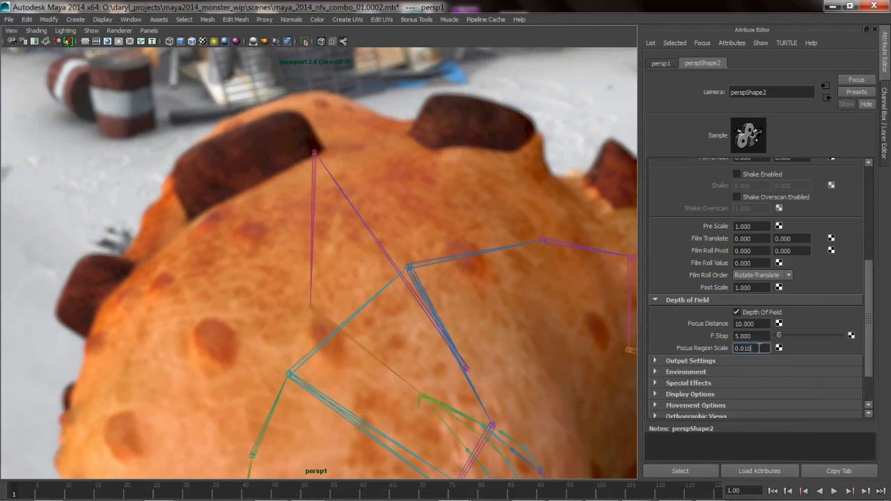
key("Return")
Set the camera's Focus Distance to 50.
left_click_drag(470, 290, 253, 239, "alt")
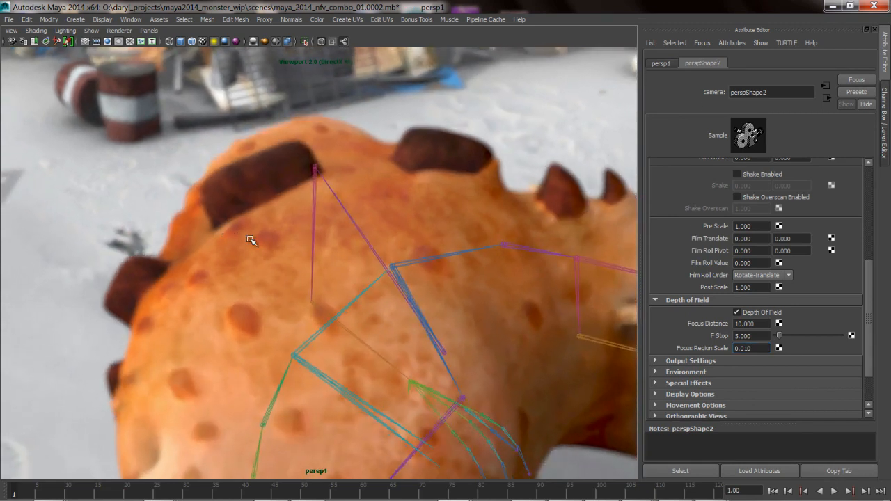
mouse_move(370, 309)
left_mouse_down("alt")
mouse_move(358, 311)
mouse_move(380, 315)
left_mouse_up("alt")
middle_click_drag(349, 261, 327, 263, "alt")
double_click(764, 323)
type("50")
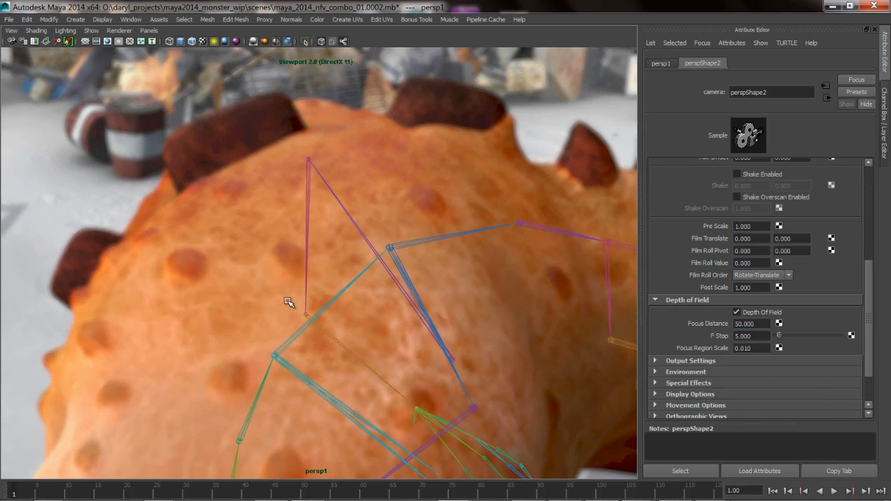
Try Focus Region Scale values of 0.05 and 0.1 while checking the sharp band on the monster's back.
mouse_move(379, 313)
right_mouse_down("alt")
mouse_move(409, 308)
mouse_move(371, 313)
mouse_move(406, 311)
mouse_move(377, 310)
mouse_move(392, 311)
right_mouse_up("alt")
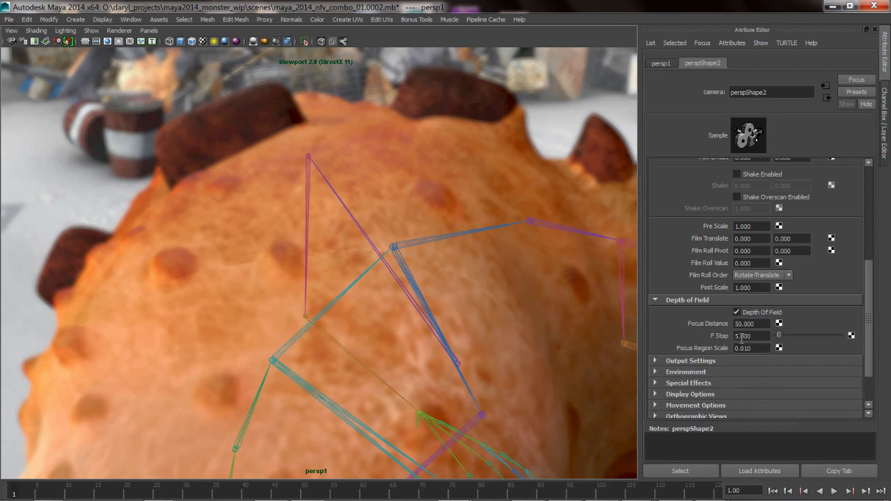
left_click_drag(746, 349, 754, 348)
middle_click_drag(319, 263, 326, 258, "alt")
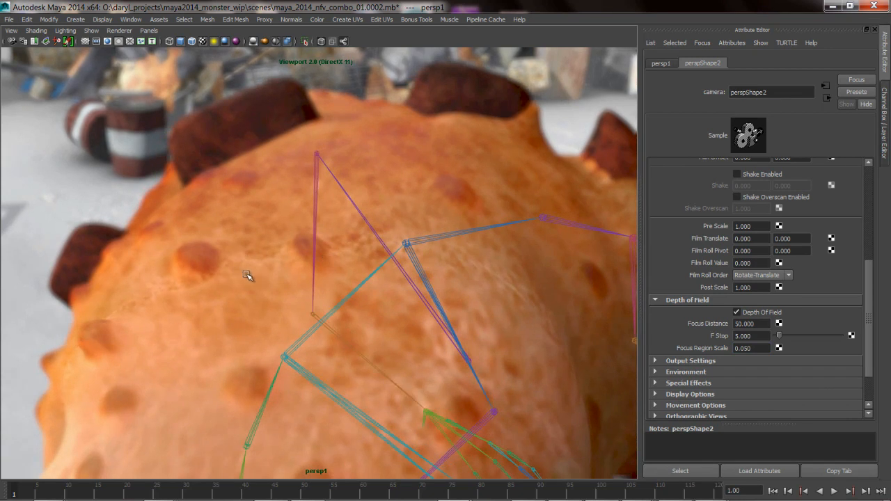
right_click_drag(259, 257, 286, 276, "alt")
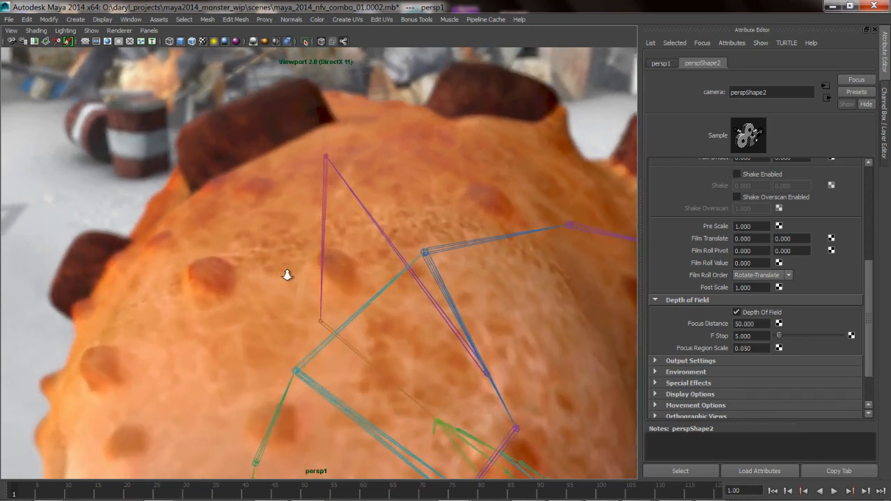
double_click(744, 350)
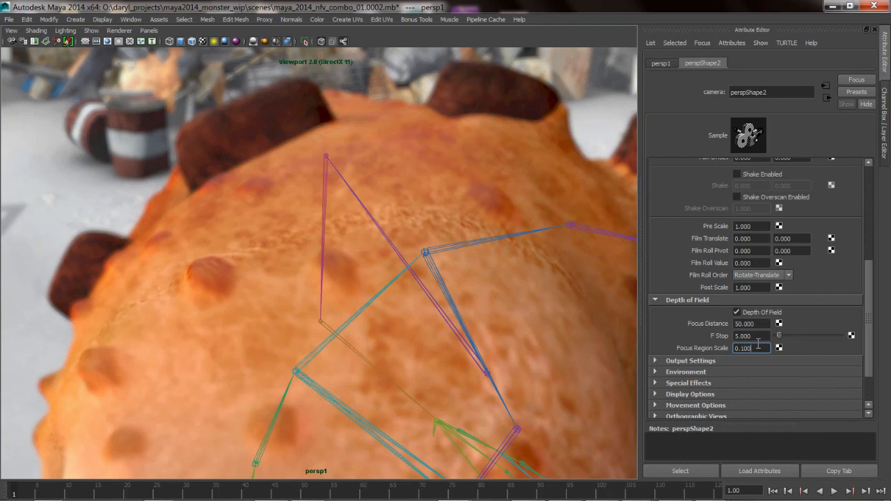
right_click_drag(294, 282, 272, 284, "alt")
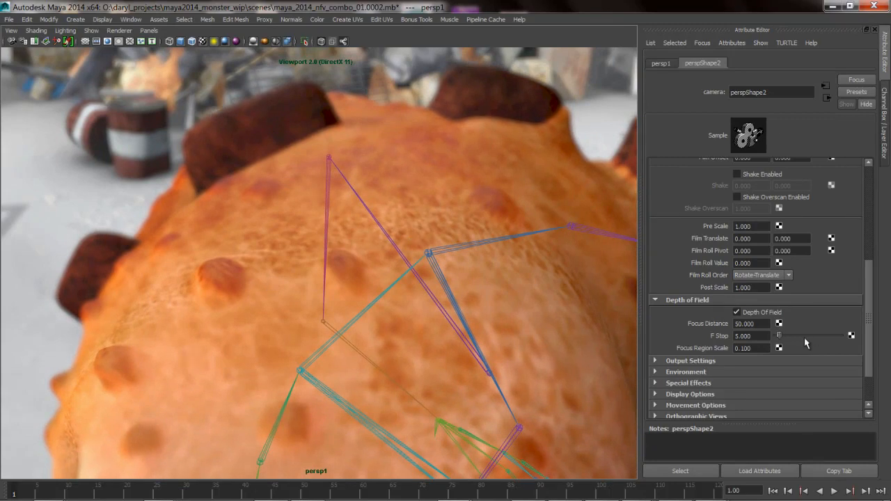
Try out different F Stop values for the camera, ending at 15.
left_click_drag(781, 336, 785, 338)
left_click_drag(784, 336, 774, 339)
left_click(743, 349)
left_click_drag(775, 337, 791, 344)
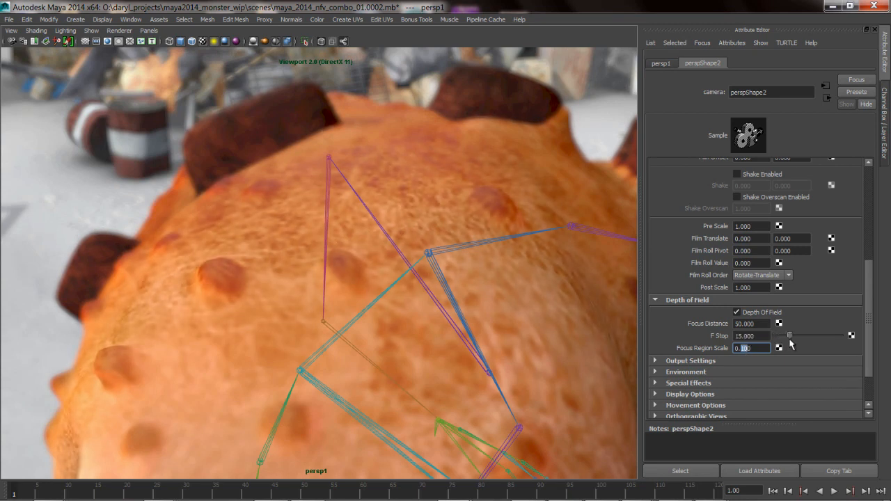
Set the camera's F Stop to 22 and its Focus Region Scale to 0.2.
right_click_drag(272, 244, 257, 244, "alt")
left_click_drag(257, 244, 255, 238, "alt")
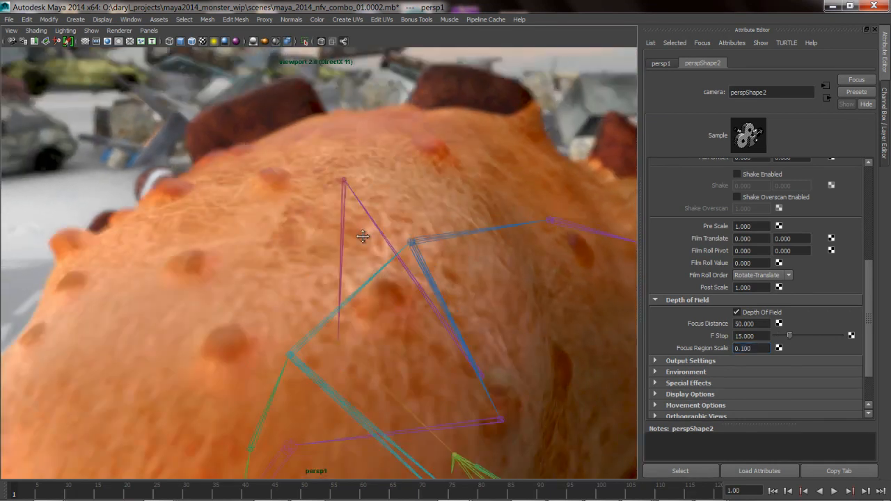
middle_click_drag(367, 234, 359, 238, "alt")
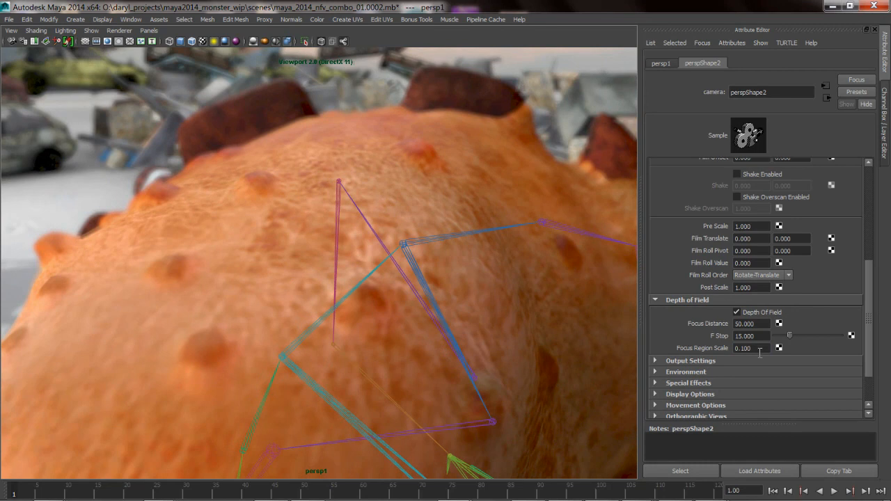
left_click_drag(790, 335, 798, 339)
middle_click_drag(209, 206, 250, 208, "alt")
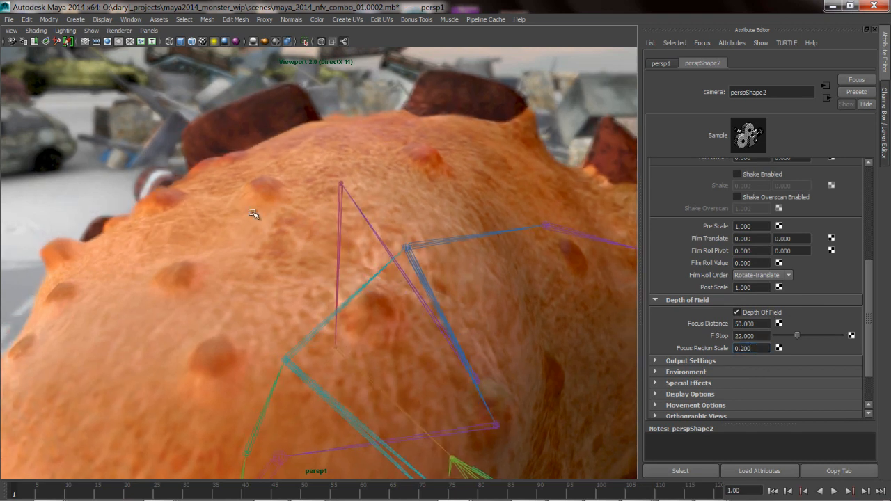
Examine from several angles and distances which parts of the monster and junkyard are sharp or blurred by the depth of field.
left_click_drag(460, 170, 332, 193, "alt")
right_click_drag(332, 193, 434, 199, "alt")
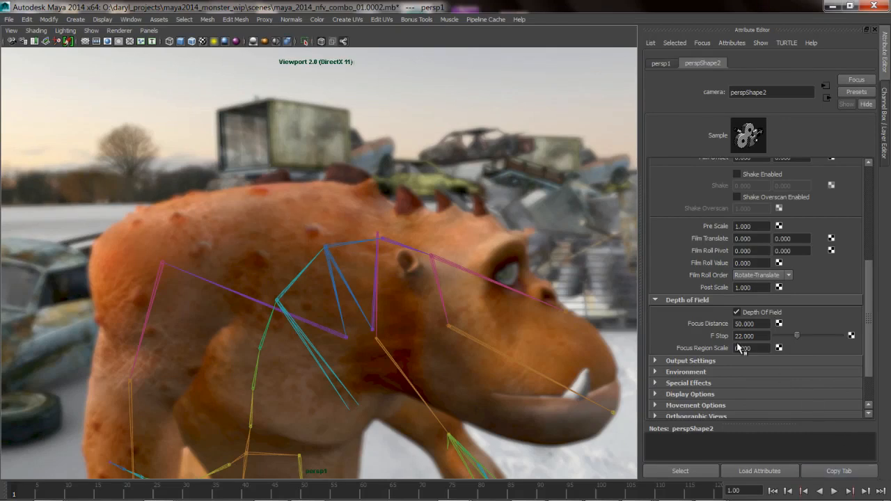
left_click_drag(295, 231, 513, 279, "alt")
middle_click_drag(514, 279, 358, 341, "alt")
left_click_drag(358, 341, 309, 268, "alt")
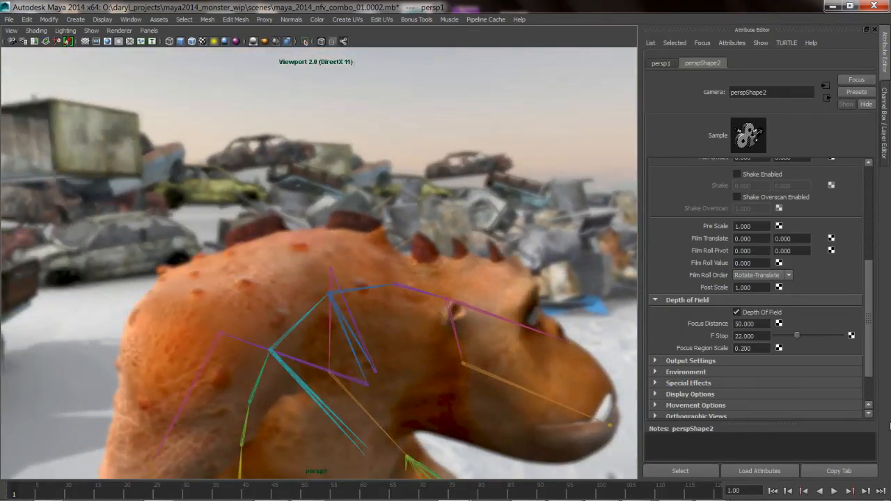
left_click_drag(375, 262, 350, 273, "alt")
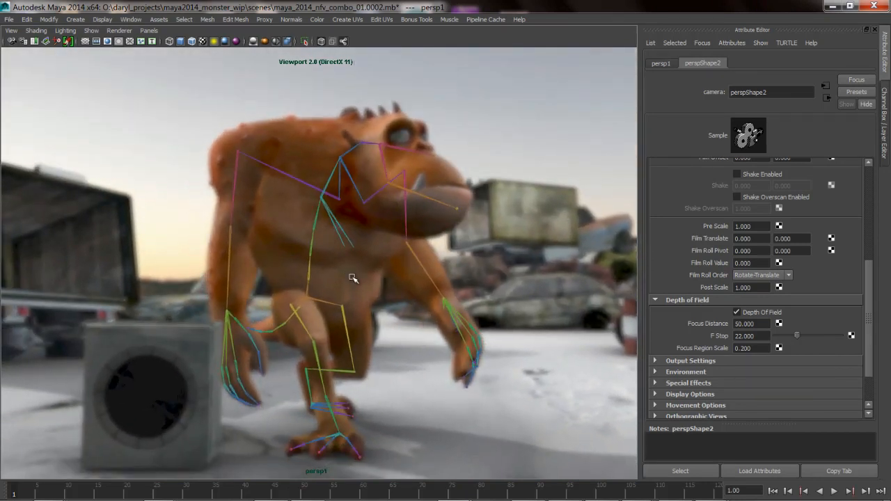
left_click_drag(29, 493, 1, 475)
left_click_drag(355, 262, 392, 245, "alt")
middle_click_drag(392, 245, 388, 309, "alt")
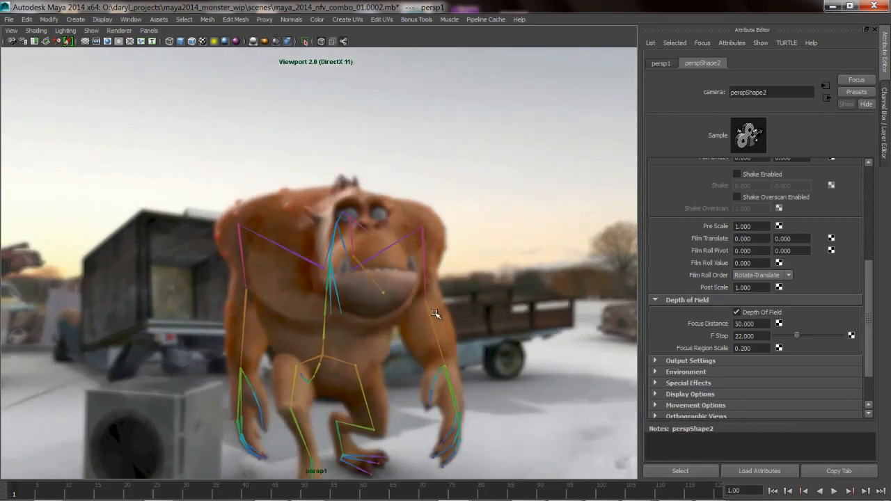
right_click_drag(388, 309, 352, 313, "alt")
left_click_drag(331, 307, 410, 206, "alt")
right_click_drag(358, 246, 377, 246, "alt")
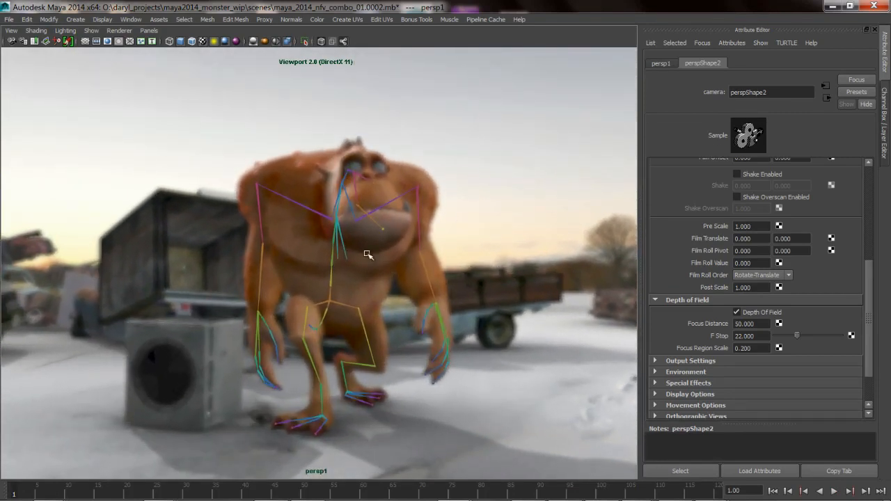
middle_click_drag(333, 252, 334, 374, "alt")
right_click_drag(334, 374, 526, 360, "alt")
middle_click_drag(423, 358, 327, 301, "alt")
left_click_drag(348, 331, 414, 332, "alt")
middle_click_drag(413, 332, 410, 241, "alt")
mouse_move(341, 363)
left_mouse_down("alt")
mouse_move(356, 360)
mouse_move(337, 358)
left_mouse_up("alt")
middle_click_drag(519, 202, 484, 302, "alt")
right_click_drag(484, 303, 401, 274, "alt")
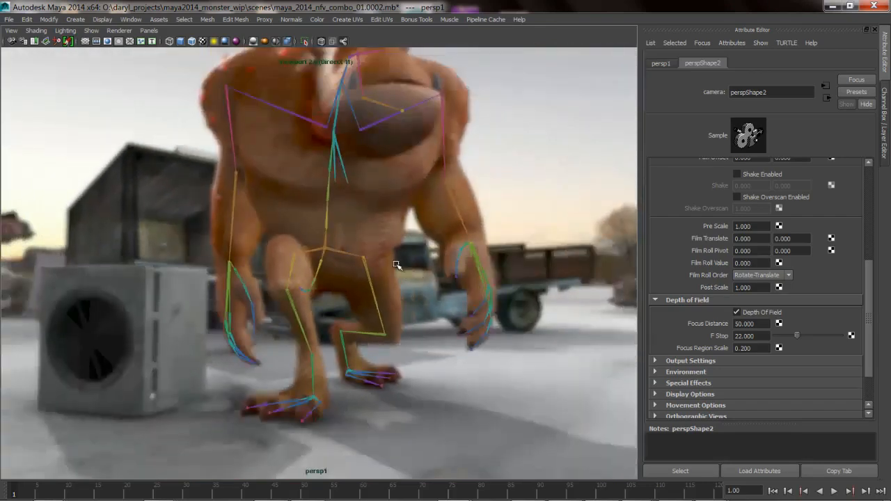
middle_click_drag(400, 273, 376, 364, "alt")
left_click_drag(376, 364, 454, 368, "alt")
right_click_drag(454, 368, 407, 367, "alt")
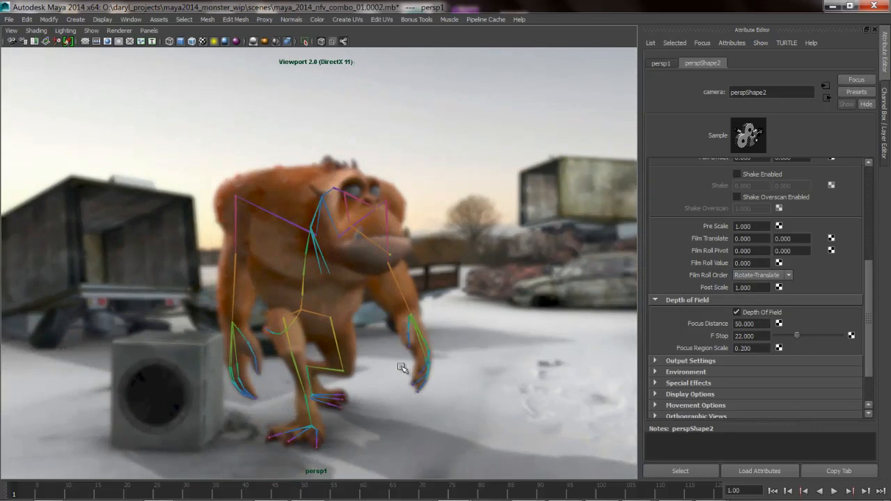
left_click_drag(345, 347, 334, 339, "alt")
middle_click_drag(335, 339, 367, 338, "alt")
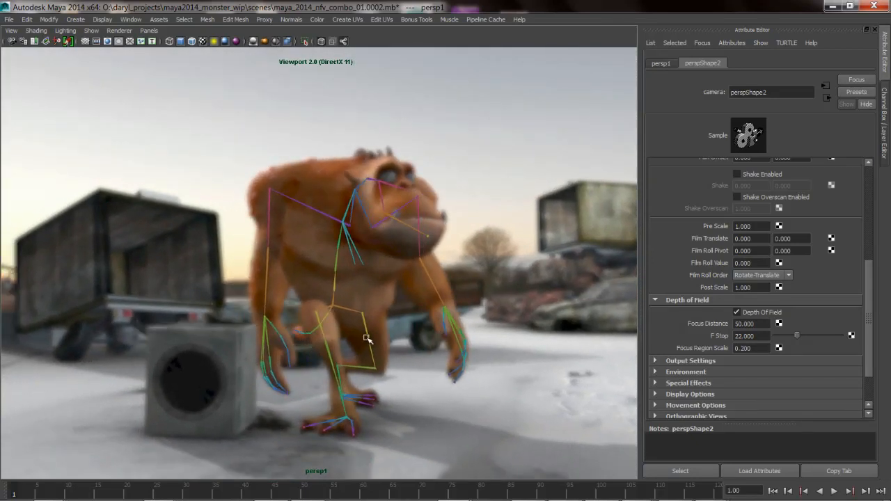
middle_click_drag(307, 275, 294, 278, "alt")
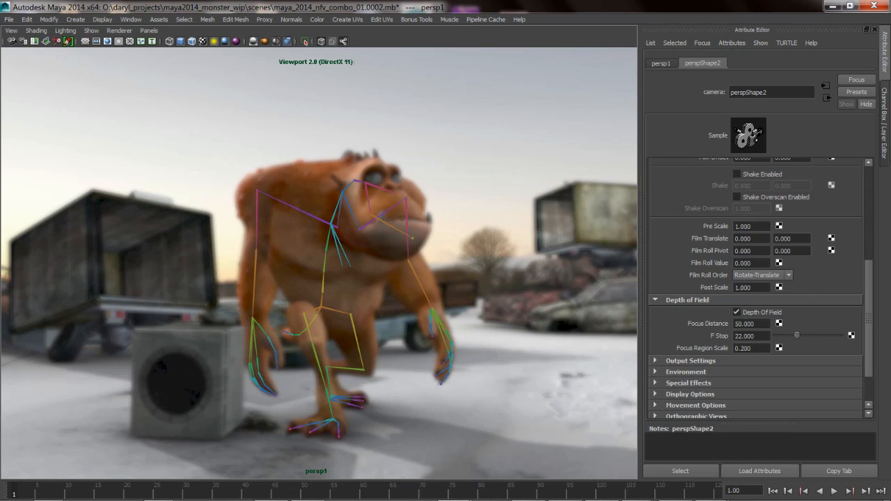
Hide the Attribute Editor and switch the viewport to the default persp camera.
left_click(886, 71)
right_click_drag(453, 219, 237, 221, "alt")
middle_click_drag(356, 213, 283, 225, "alt")
key("space")
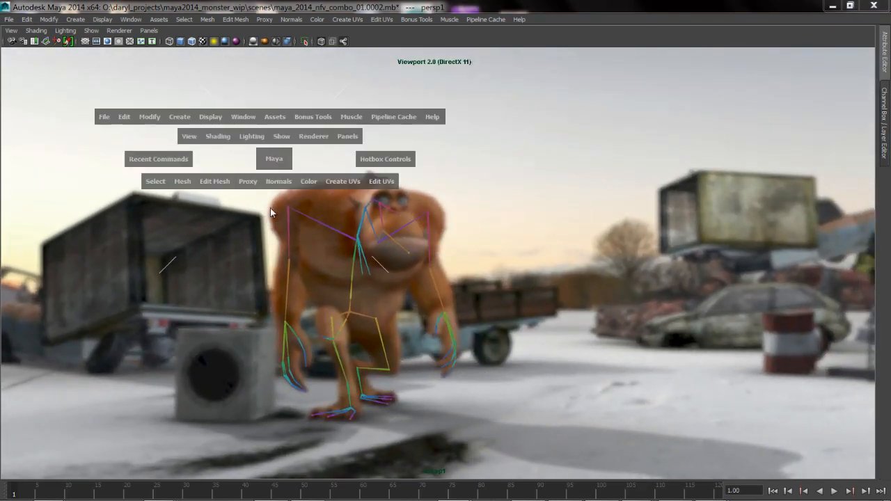
left_click_drag(273, 149, 273, 124)
Create a distance measurement between the monster and the persp1 camera with the Distance Tool.
left_click_drag(348, 216, 273, 205, "alt")
right_click_drag(313, 223, 418, 229, "alt")
middle_click_drag(328, 228, 448, 235, "alt")
mouse_move(349, 235)
right_mouse_down("alt")
mouse_move(408, 240)
mouse_move(338, 245)
right_mouse_up("alt")
middle_click_drag(537, 250, 292, 218, "alt")
key("space")
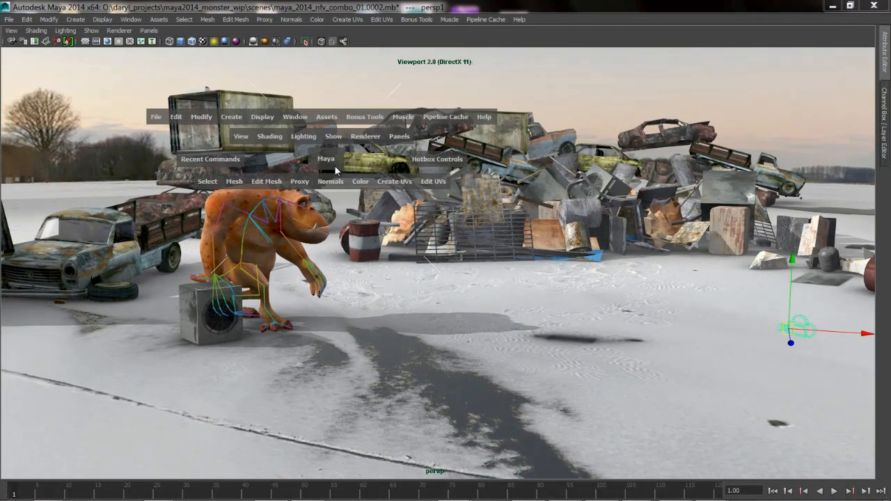
left_click(235, 120)
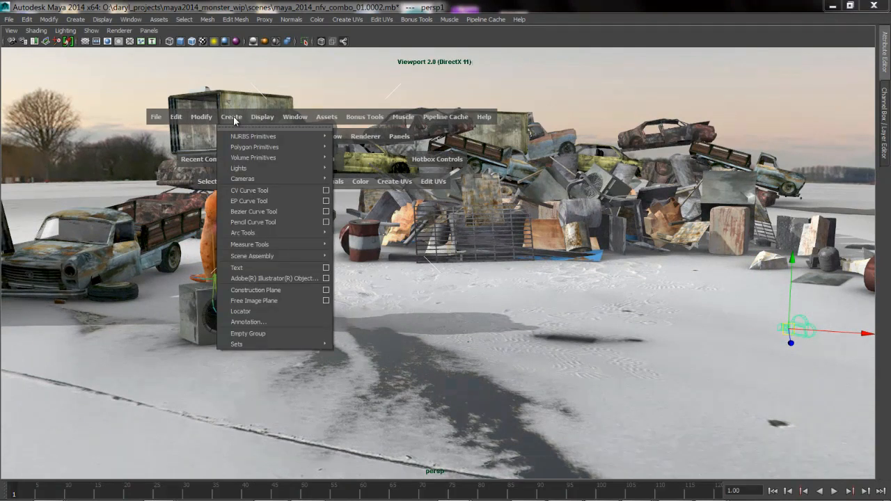
mouse_move(238, 183)
mouse_move(260, 248)
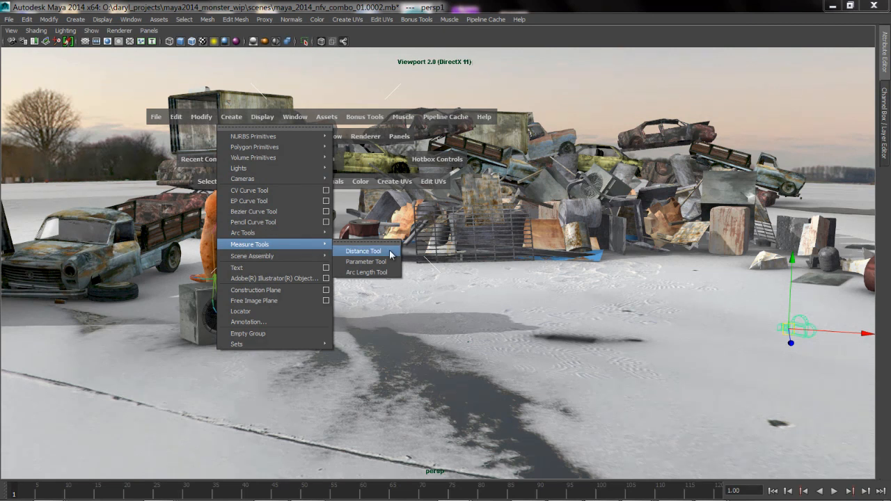
left_click(363, 252)
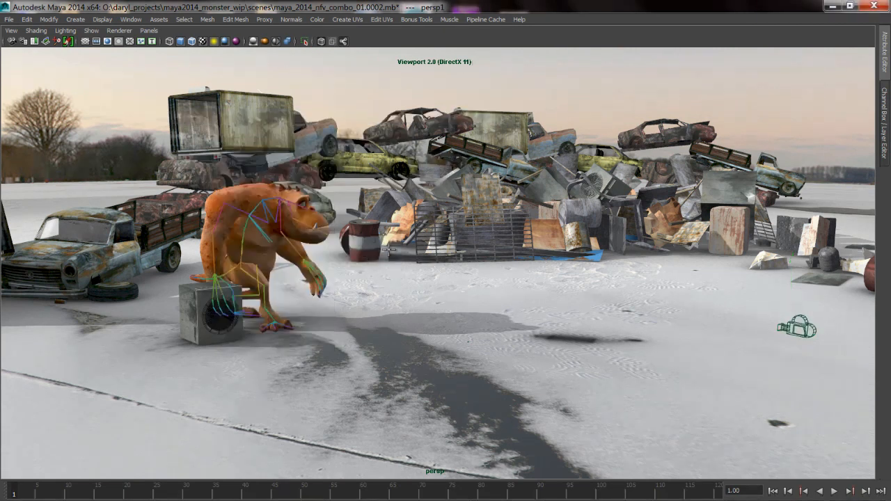
left_click(243, 243)
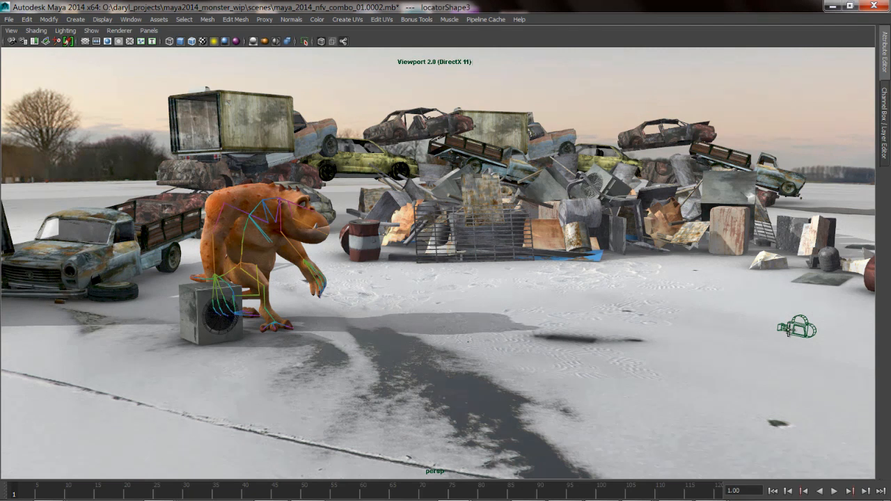
left_click(783, 329)
key("w")
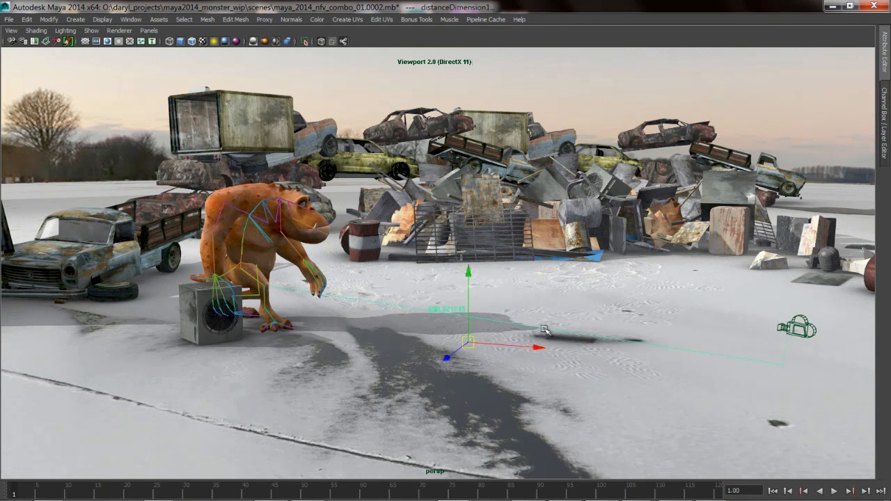
Show the Outliner beside the persp view and identify locator3, locator4 and distanceDimension1 by selecting each one.
left_click_drag(575, 341, 554, 319, "alt")
left_click_drag(266, 275, 363, 279, "alt")
key("space")
left_click_drag(392, 180, 342, 183)
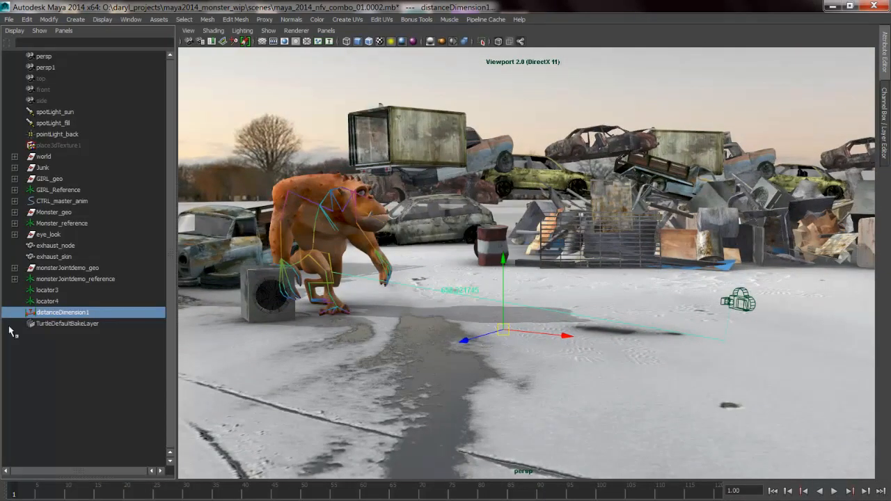
left_click(48, 290)
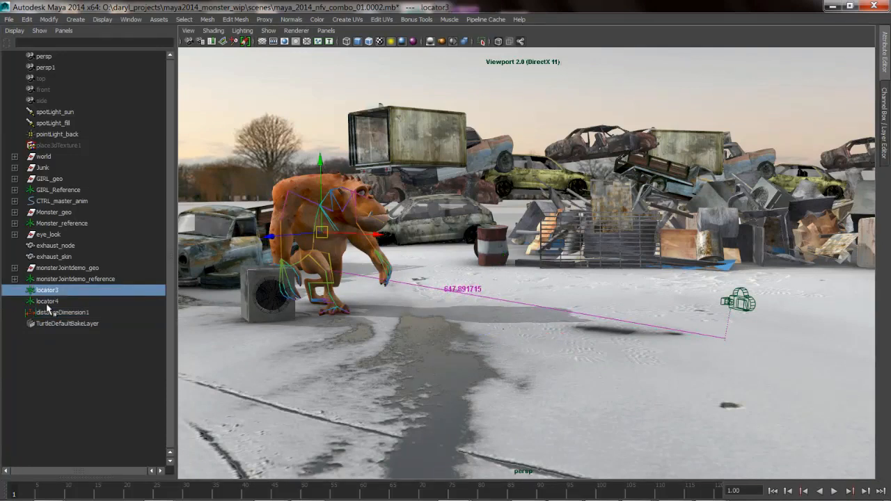
left_click(46, 304)
left_click(83, 312)
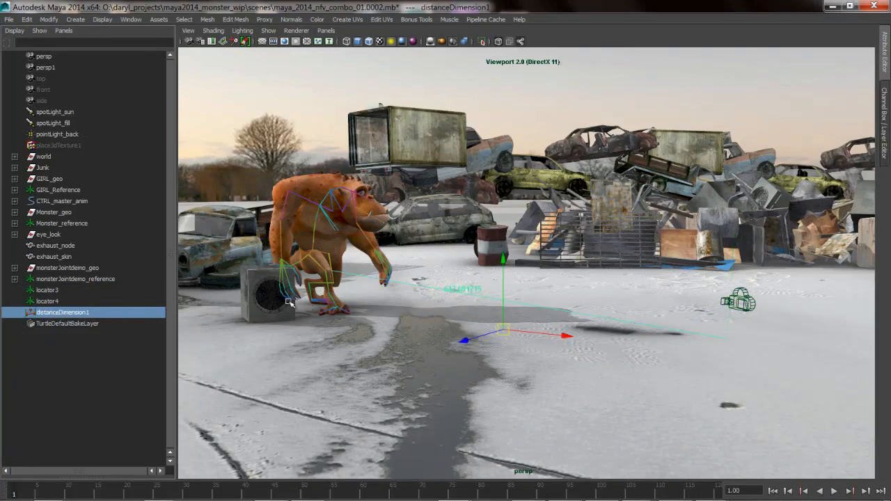
Parent locator4, the measurement's camera-end locator, to the persp1 camera.
left_click(42, 303)
middle_click_drag(673, 285, 657, 288, "alt")
left_click(50, 68, "ctrl")
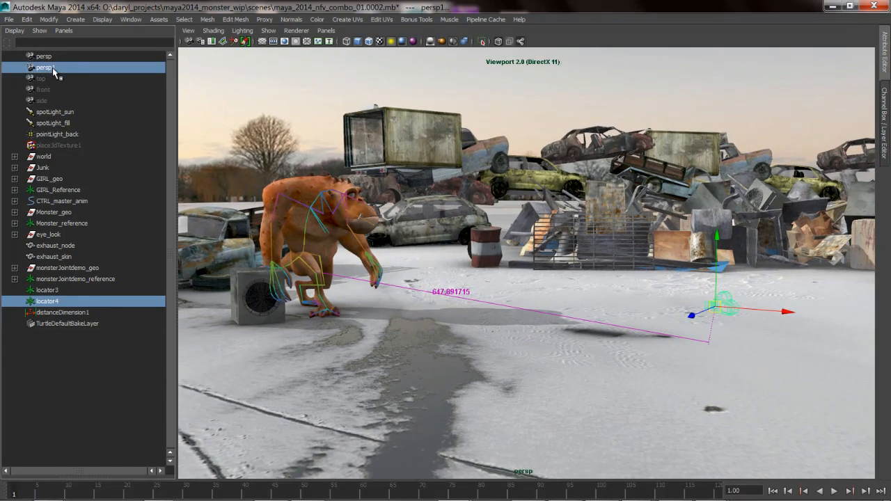
key("p")
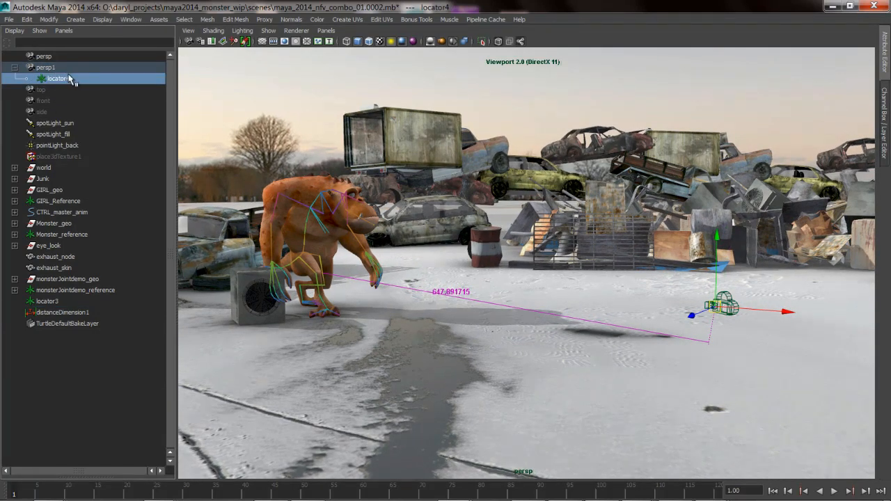
Move the persp1 camera closer to the monster and check that the distance measurement follows it.
left_click(45, 67)
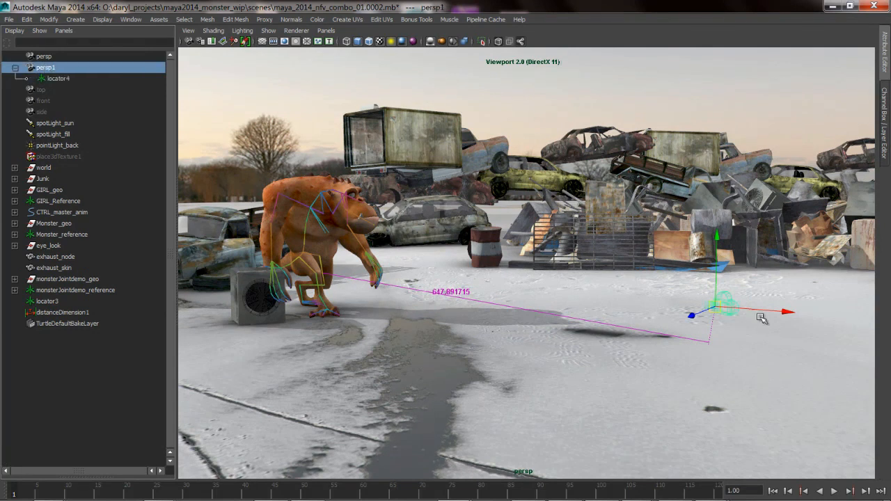
left_click_drag(786, 315, 571, 314)
left_click_drag(491, 314, 450, 314, "alt")
right_click_drag(449, 313, 511, 324, "alt")
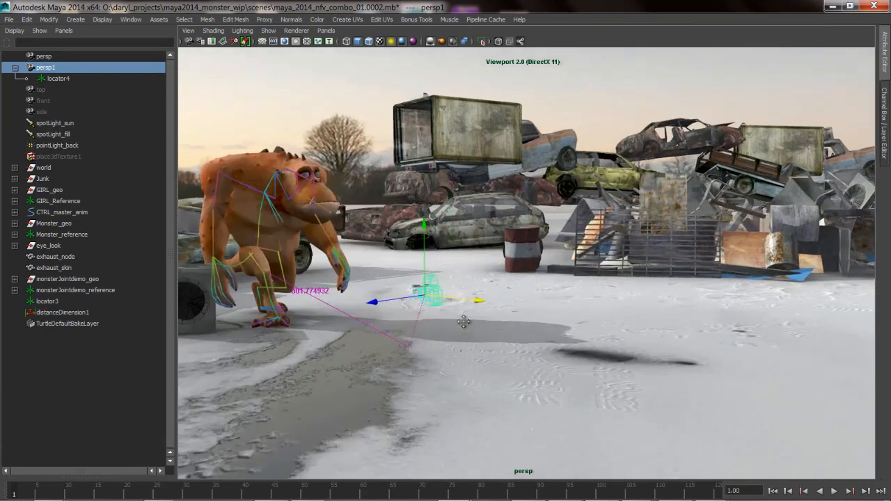
middle_click_drag(391, 322, 499, 330, "alt")
right_click_drag(499, 331, 527, 330, "alt")
left_click_drag(527, 330, 514, 325, "alt")
right_click_drag(684, 335, 585, 332, "alt")
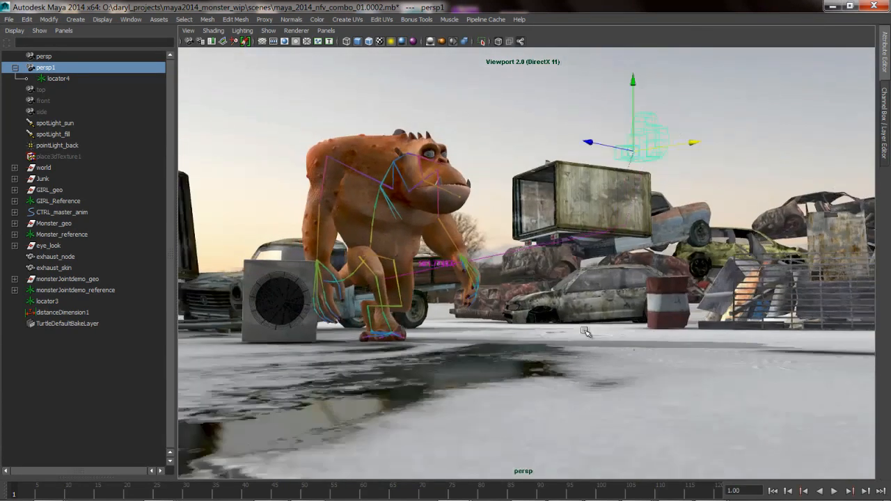
left_click_drag(585, 331, 593, 338, "alt")
left_click_drag(737, 329, 695, 324)
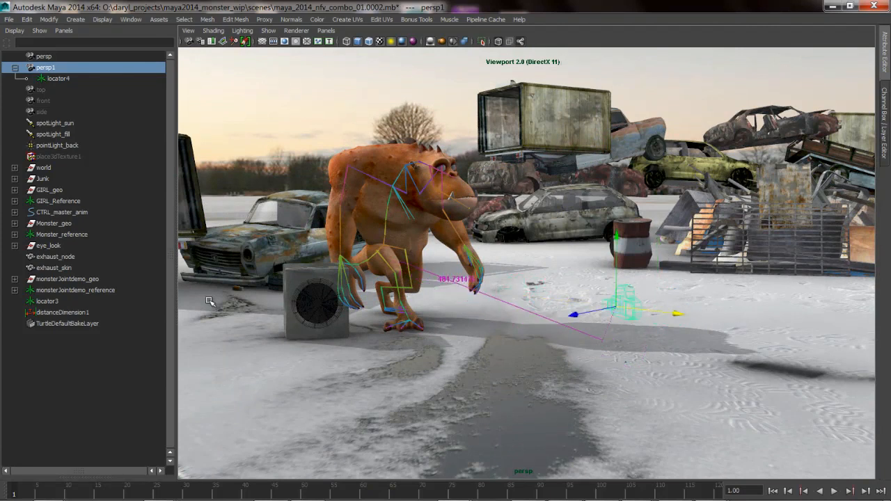
Raise locator3 on the monster's body, try lowering it toward the ground, and undo the lowering.
right_click_drag(206, 302, 246, 299, "alt")
left_click(46, 303)
mouse_move(450, 291)
left_mouse_down("alt")
mouse_move(512, 297)
mouse_move(465, 289)
mouse_move(460, 298)
left_mouse_up("alt")
left_click_drag(438, 156, 447, 111)
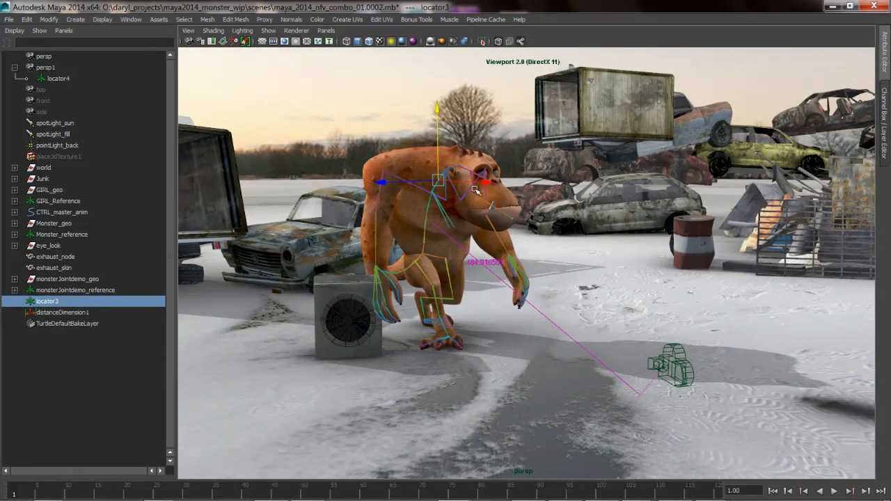
left_click_drag(495, 187, 524, 275, "alt")
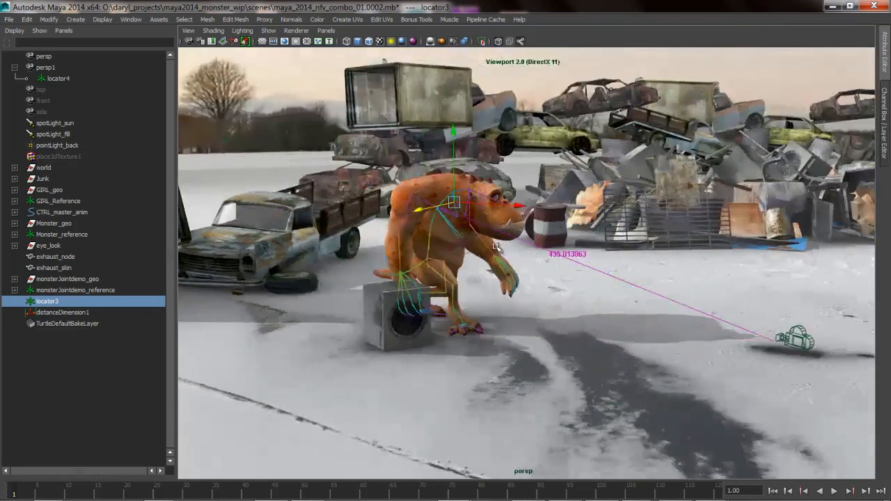
left_click_drag(449, 143, 432, 248)
key("ctrl+z")
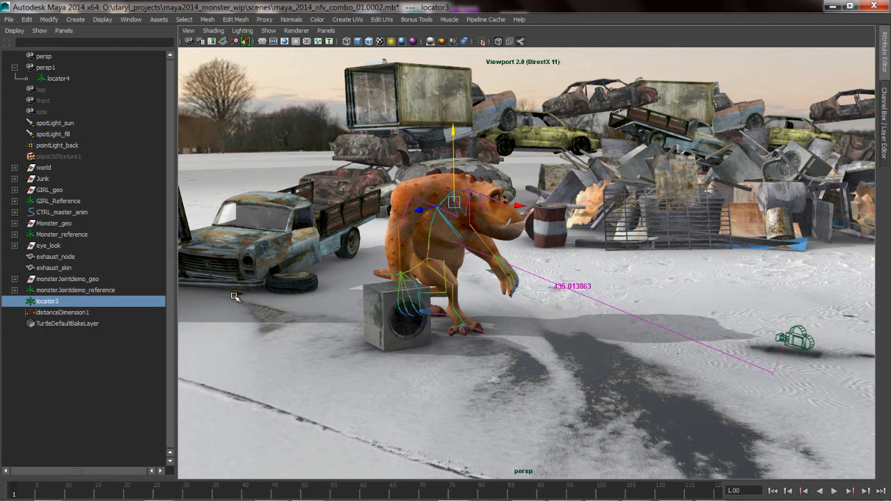
Select the Monster_C_Hips joint and then locator3, and open the Point constraint options.
middle_click_drag(427, 278, 421, 279, "alt")
mouse_move(421, 278)
right_mouse_down("alt")
mouse_move(432, 279)
mouse_move(423, 278)
right_mouse_up("alt")
left_click(404, 260)
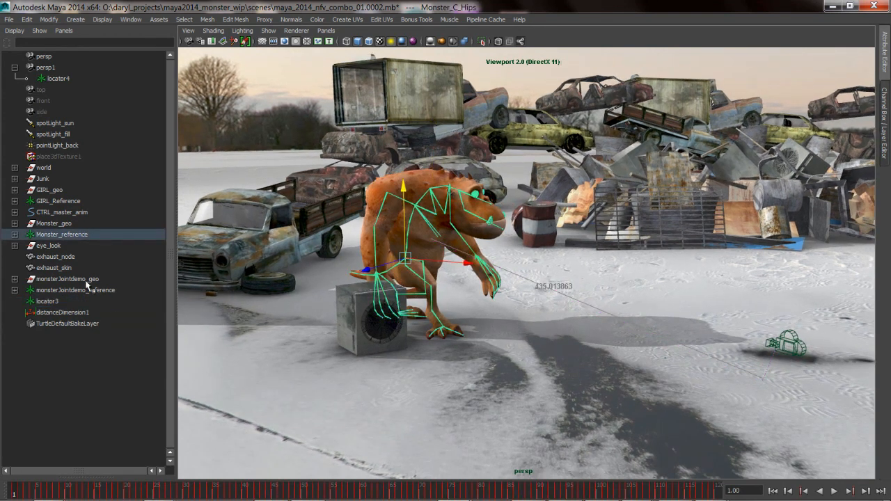
left_click(47, 302)
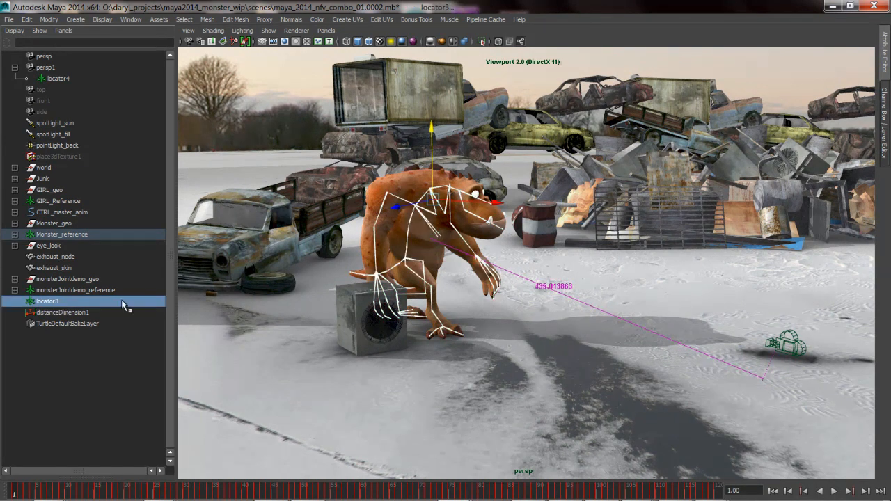
key("space")
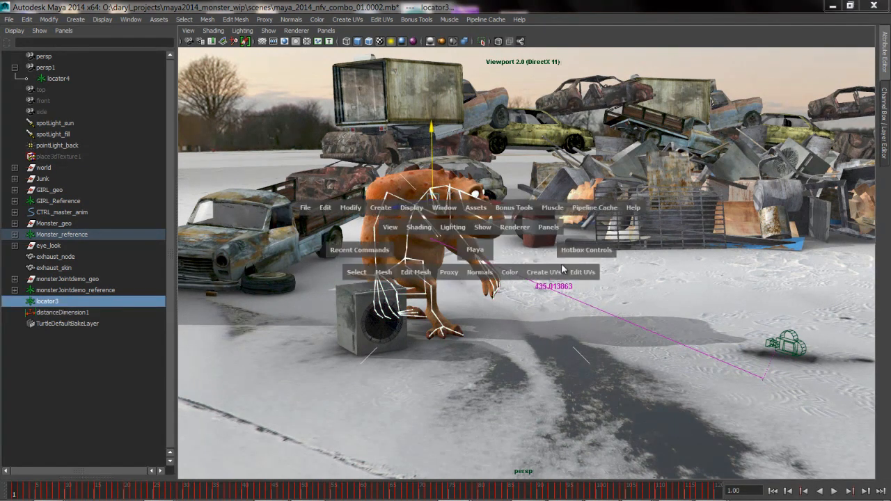
key("F2")
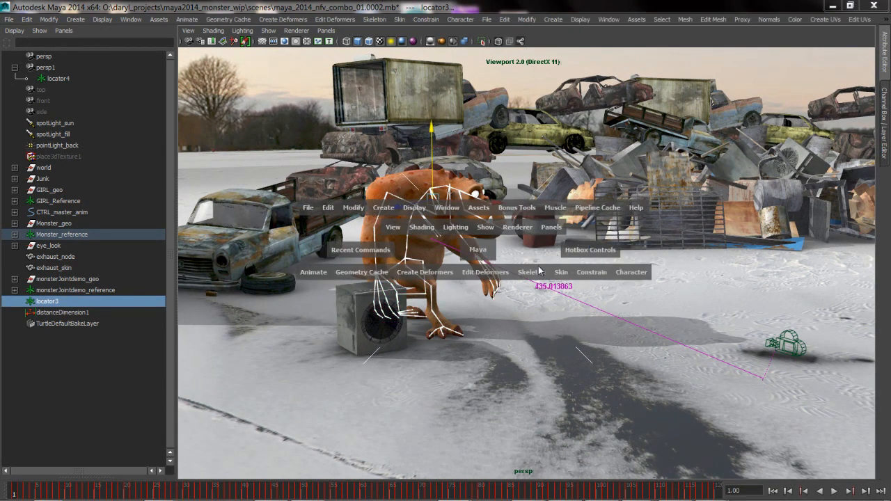
left_click(591, 274)
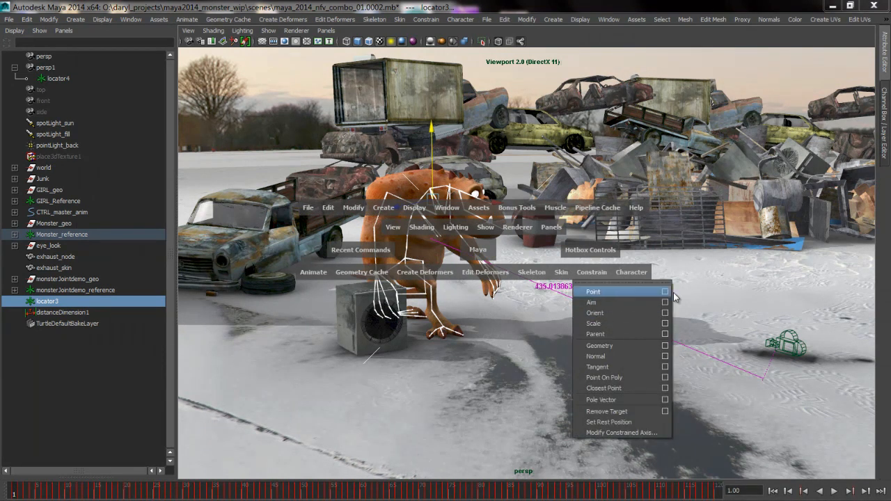
left_click(665, 293)
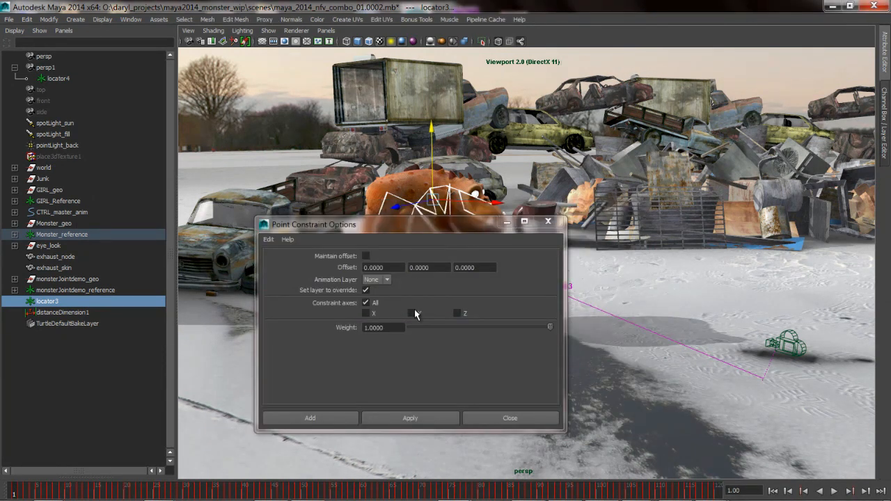
Point-constrain locator3 to the hips joint with Maintain offset on and only the X and Z axes constrained.
left_click(367, 257)
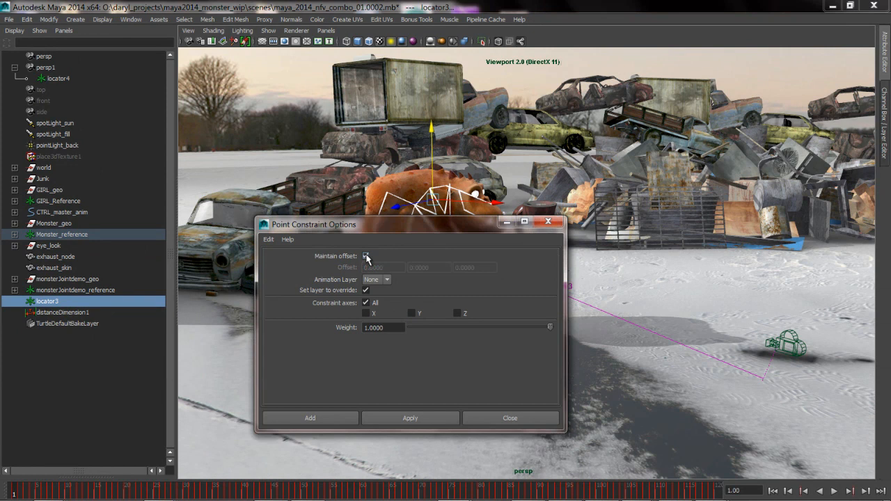
left_click(376, 314)
left_click_drag(452, 227, 547, 162)
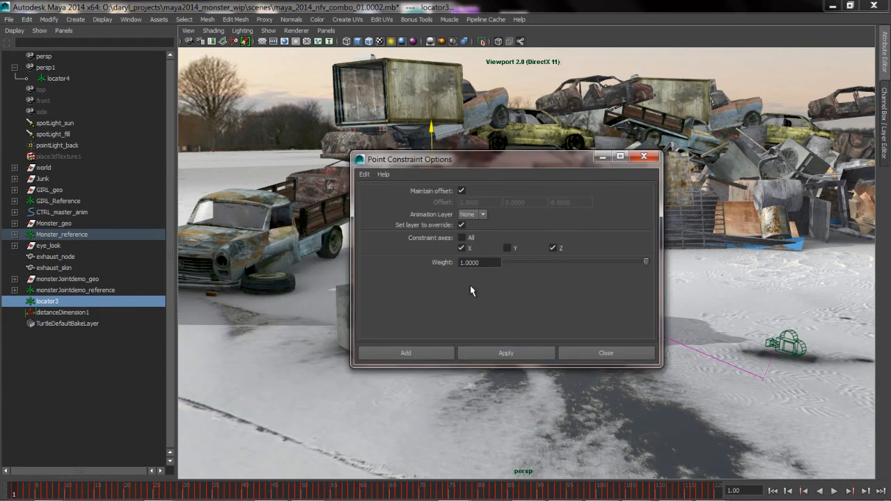
left_click(497, 353)
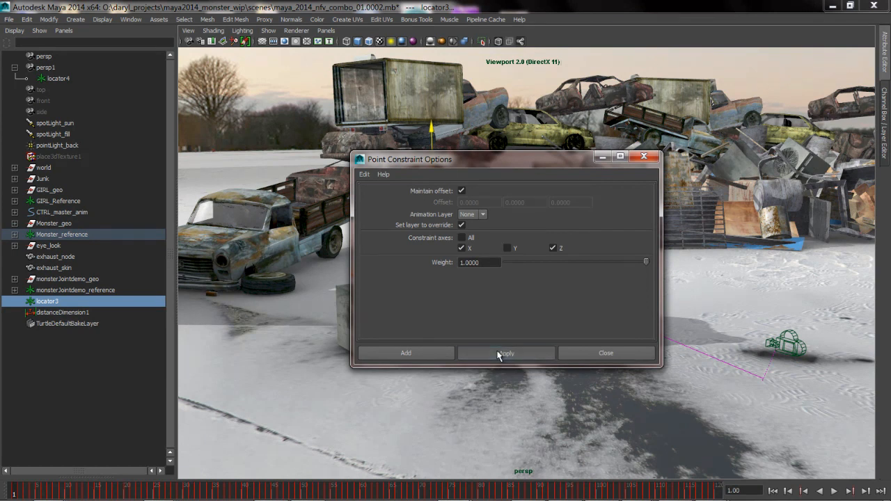
left_click(599, 352)
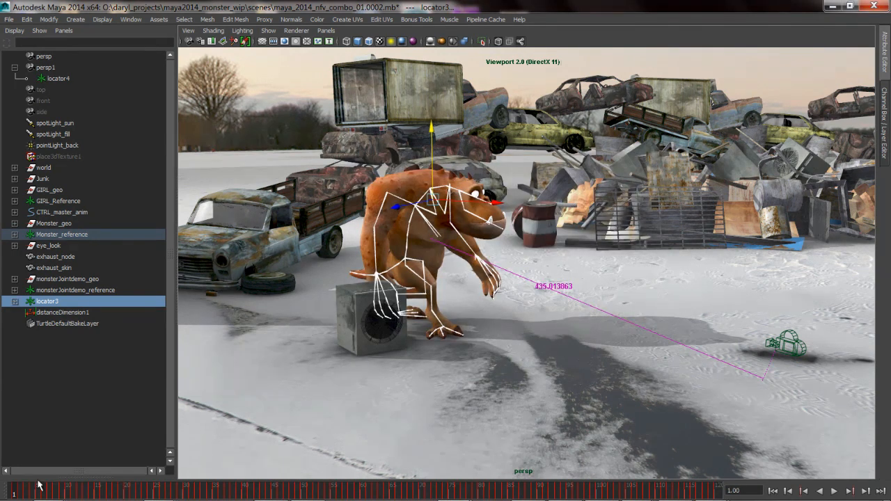
Play the animation to check the constraint, and lower locator3 to the monster's feet.
key("alt+v")
left_click(50, 304)
left_click_drag(550, 272, 519, 267, "alt")
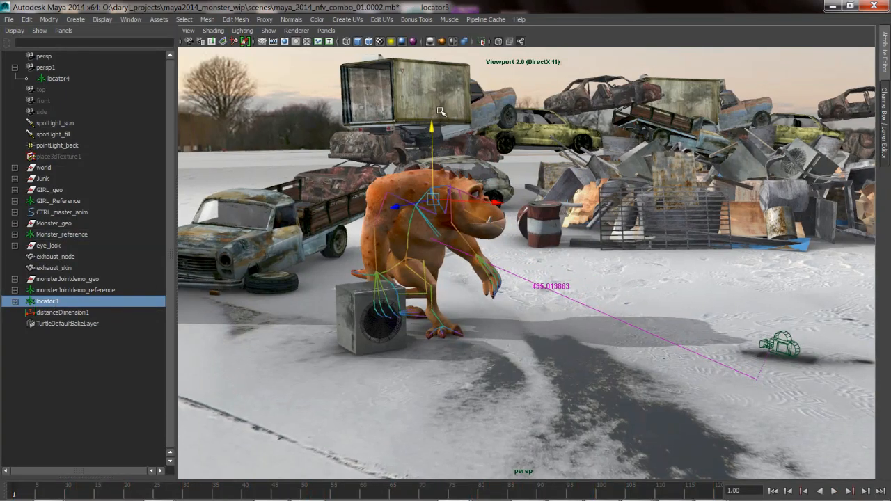
left_click_drag(431, 127, 455, 245)
left_click_drag(433, 188, 424, 245)
Lower the persp1 camera until it sits near ground level.
middle_click_drag(750, 266, 602, 257, "alt")
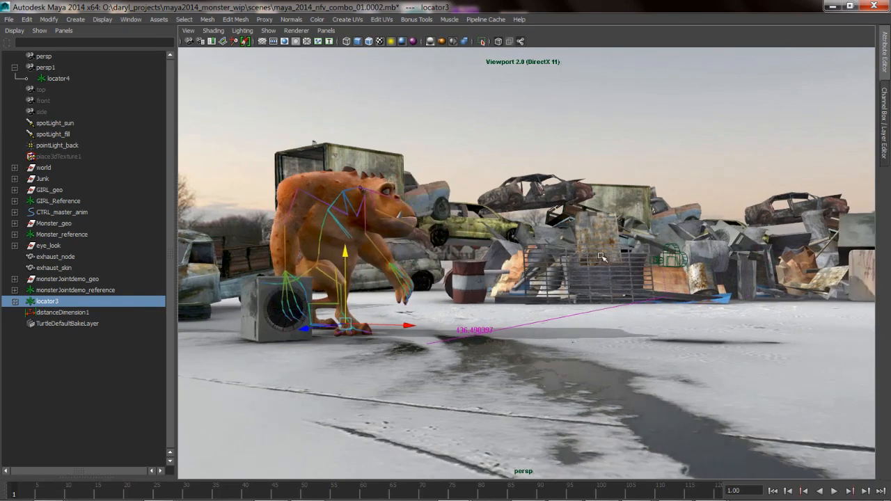
left_click(674, 252)
left_click_drag(663, 188, 656, 293)
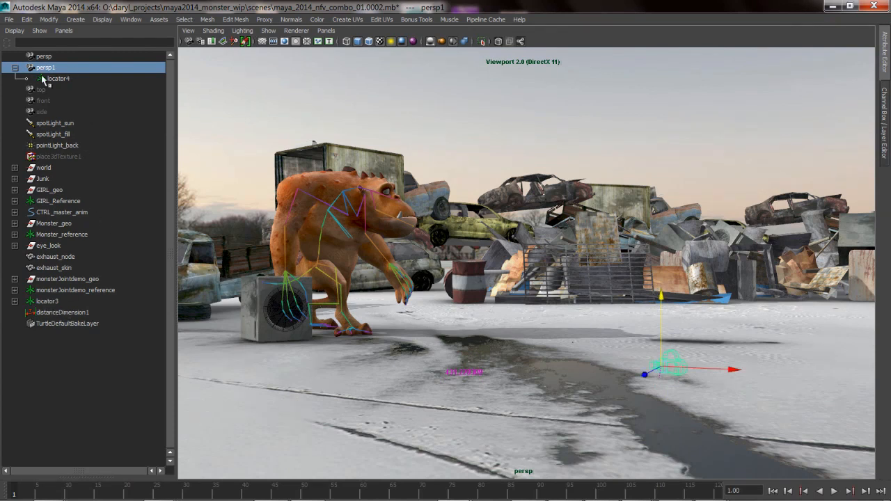
Open Set Driven Key with locator3 as the driven object and choose its Translate Y attribute.
left_click(48, 303)
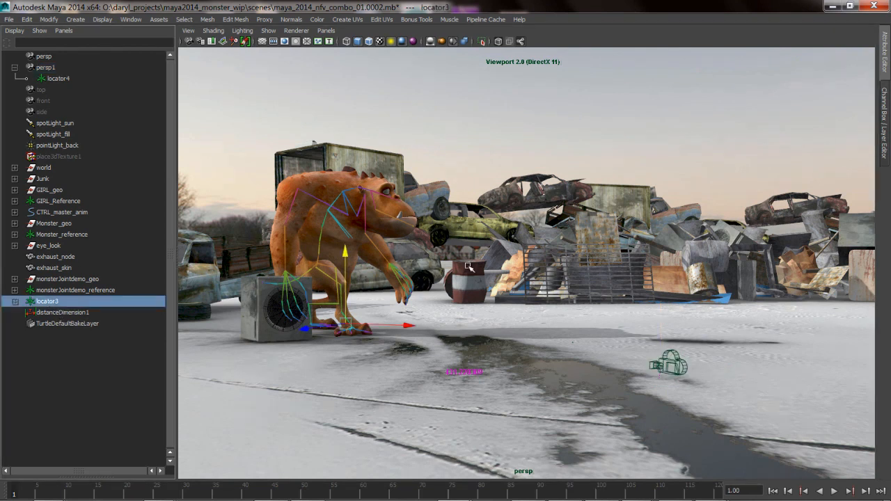
key("space")
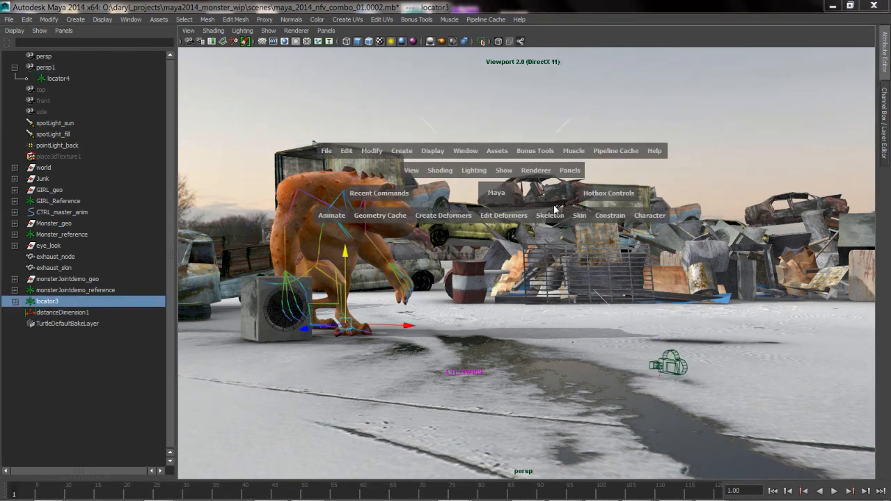
left_click(330, 216)
mouse_move(373, 269)
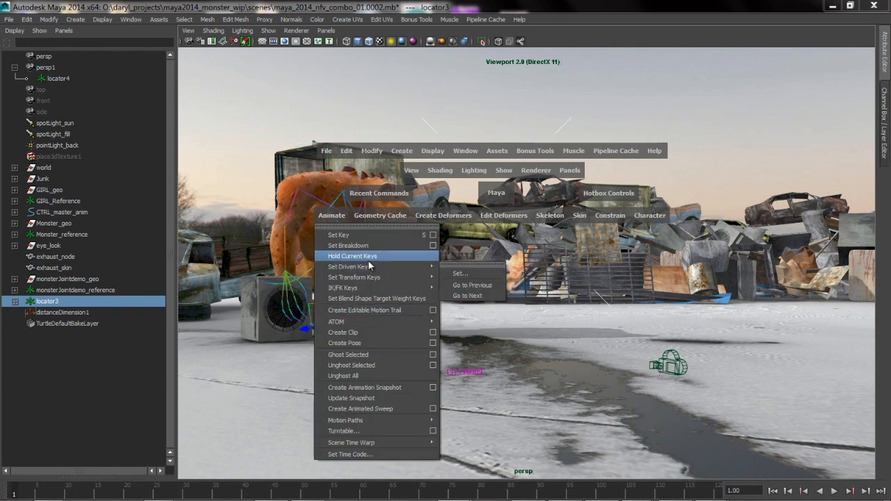
left_click(468, 276)
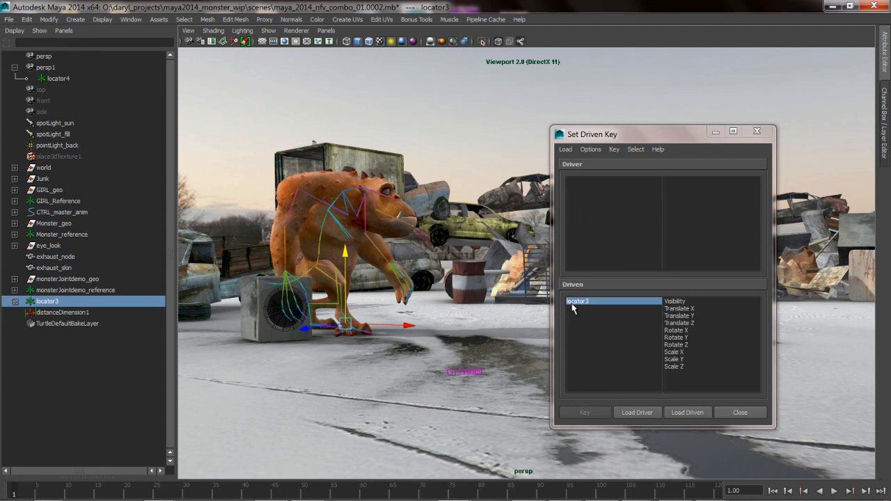
left_click(675, 316)
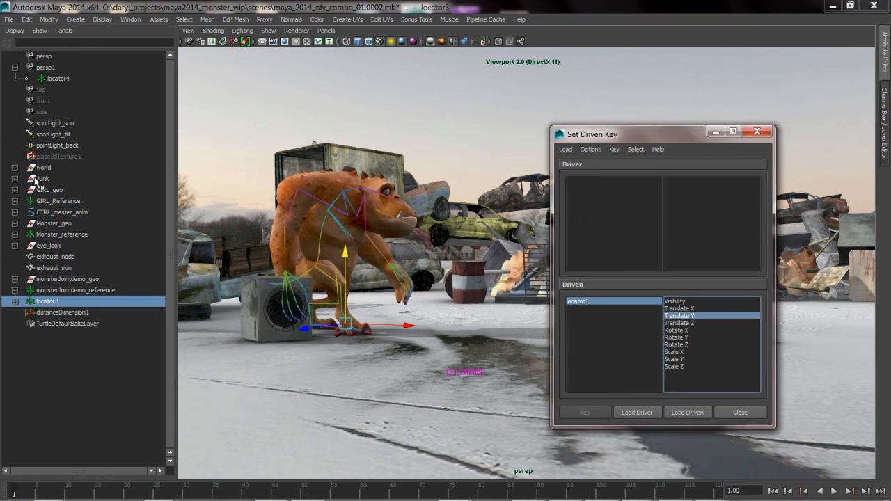
Load persp1 as the driver with Translate Y and set the first driven key at the low camera position.
left_click(44, 68)
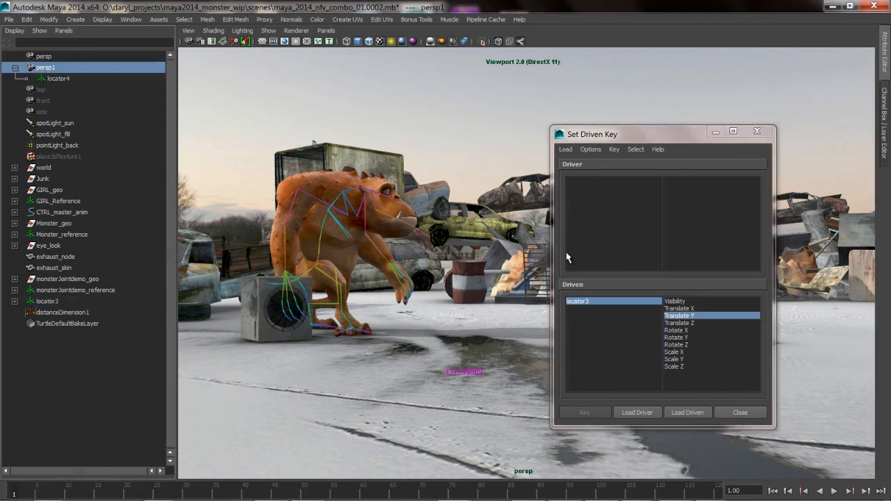
left_click(636, 412)
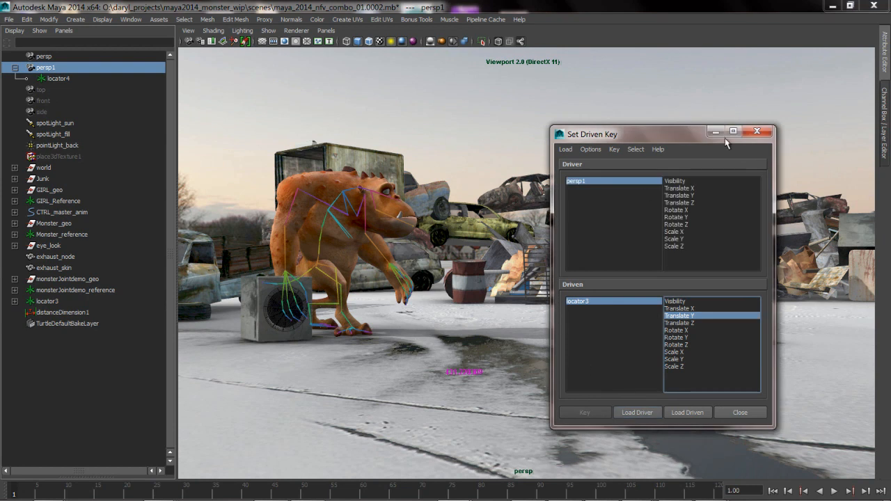
left_click(681, 196)
left_click_drag(644, 136, 398, 80)
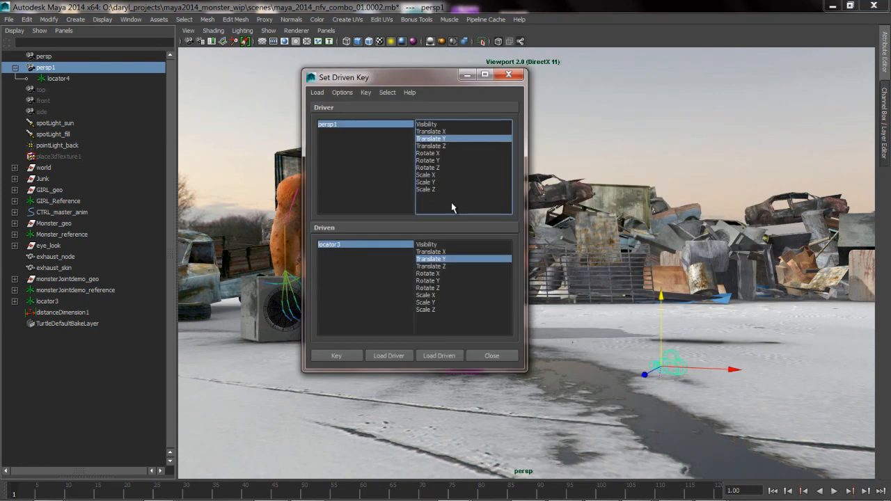
left_click(334, 356)
Raise the persp1 camera high above the ground for the second driven key, keeping the Set Driven Key window clear of it.
left_click(332, 126)
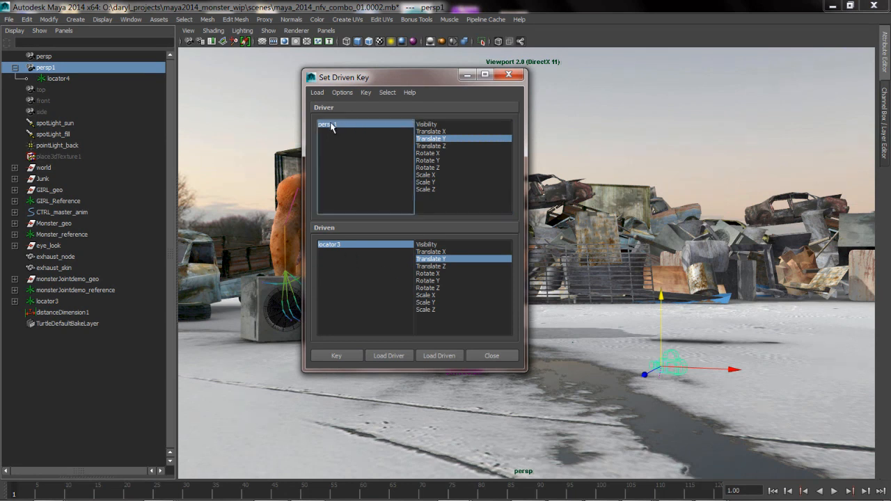
left_click_drag(657, 295, 660, 104)
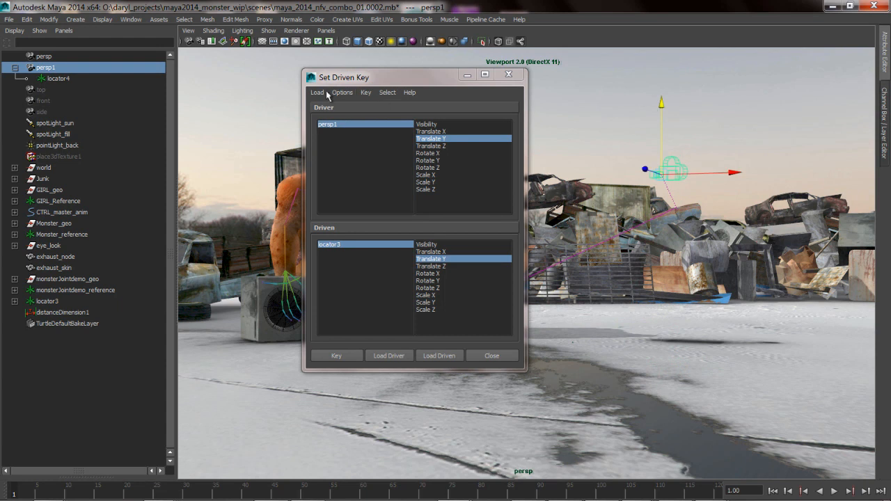
left_click_drag(387, 83, 325, 268)
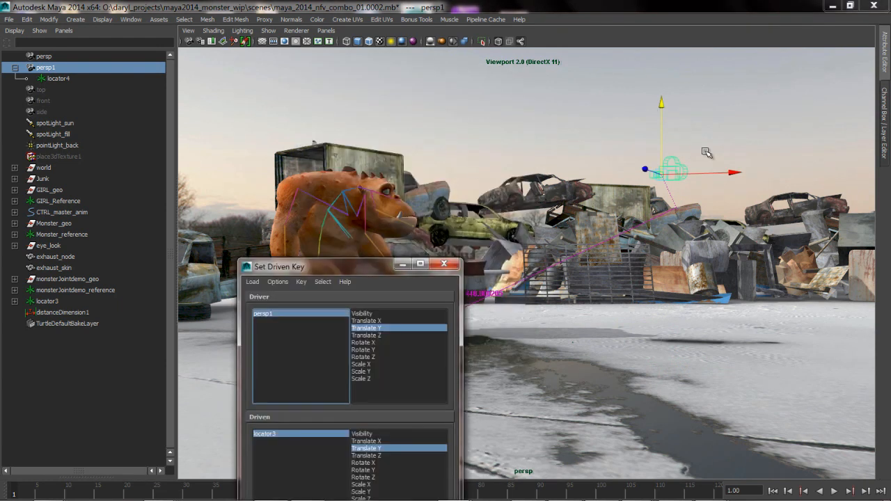
left_click_drag(661, 103, 661, 109)
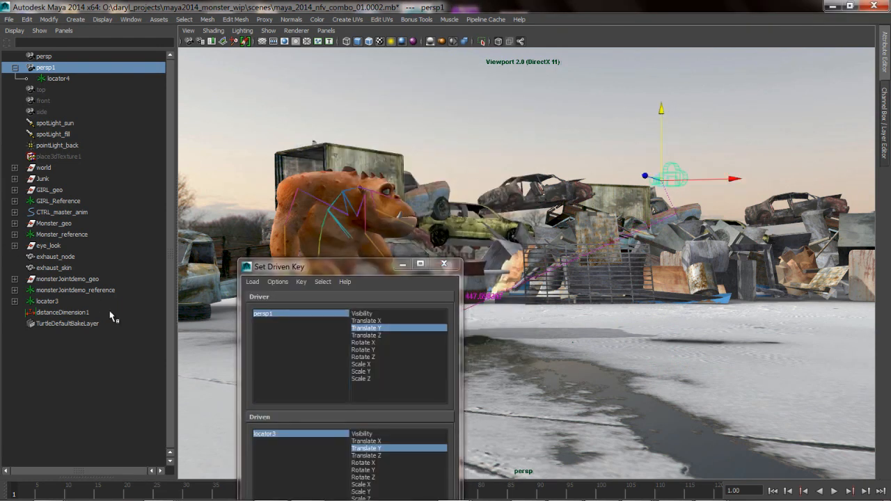
Raise locator3 to the monster's upper body, set the second driven key at the high camera position, and close Set Driven Key.
left_click(275, 435)
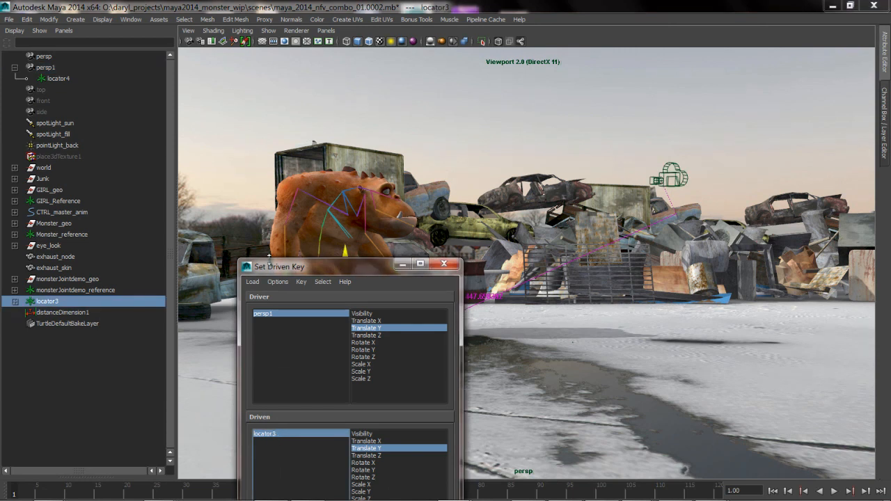
left_click_drag(348, 249, 347, 104)
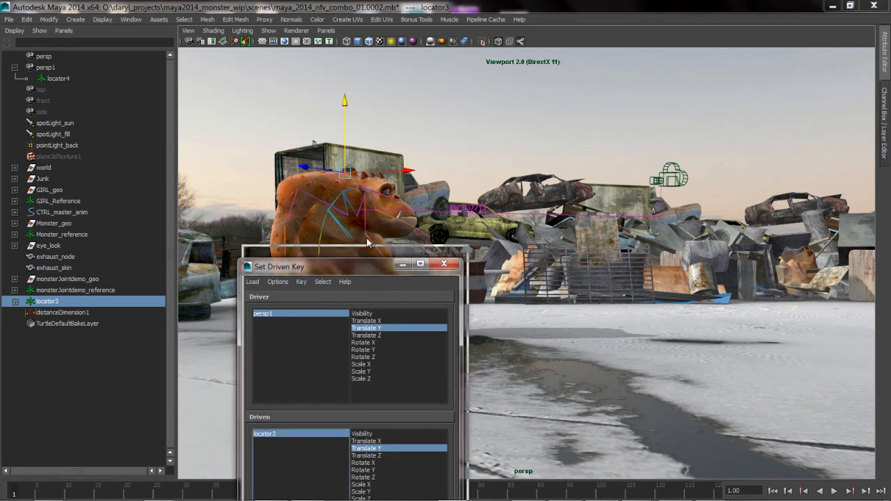
left_click_drag(361, 266, 367, 129)
left_click(270, 409)
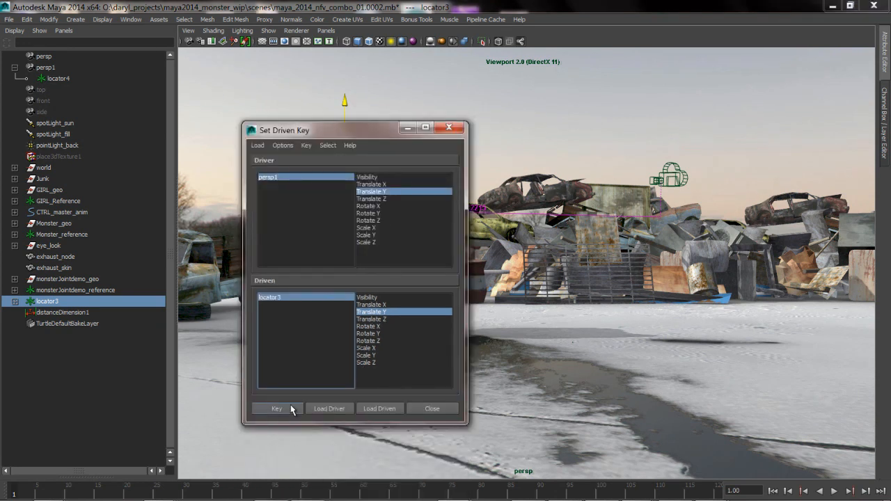
left_click(426, 410)
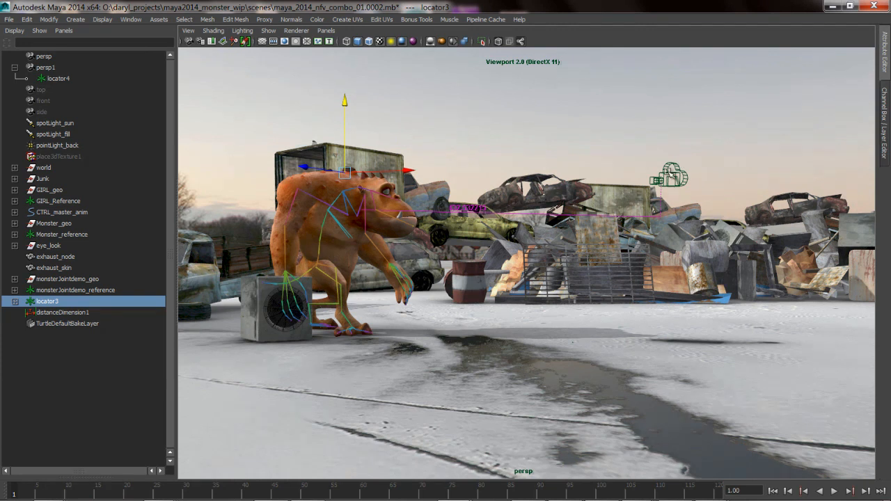
Move the persp1 camera down and back up to test how locator3 follows its height.
left_click(666, 167)
left_click_drag(663, 110, 606, 301)
left_click_drag(670, 152, 637, 202)
left_click_drag(606, 241, 629, 351, "alt")
left_click_drag(644, 317, 605, 112)
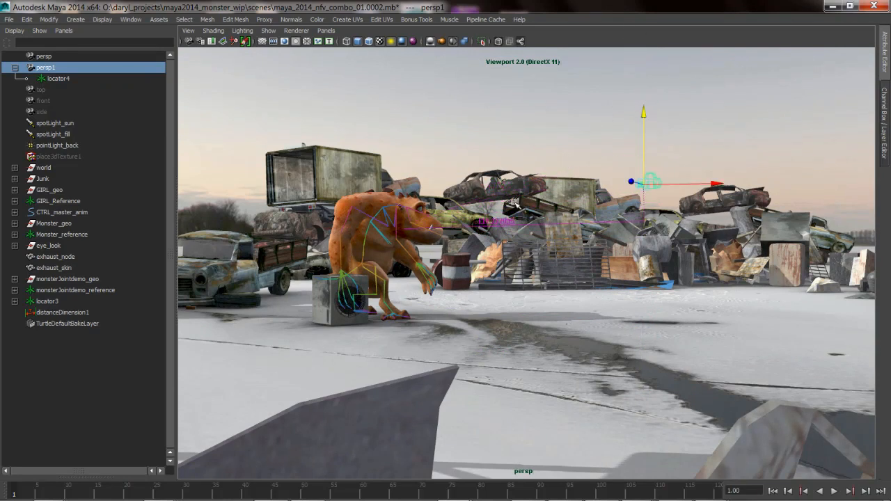
Reposition the persp1 camera closer to the monster to test the live distance measurement.
key("space")
left_click_drag(563, 196, 470, 227, "alt")
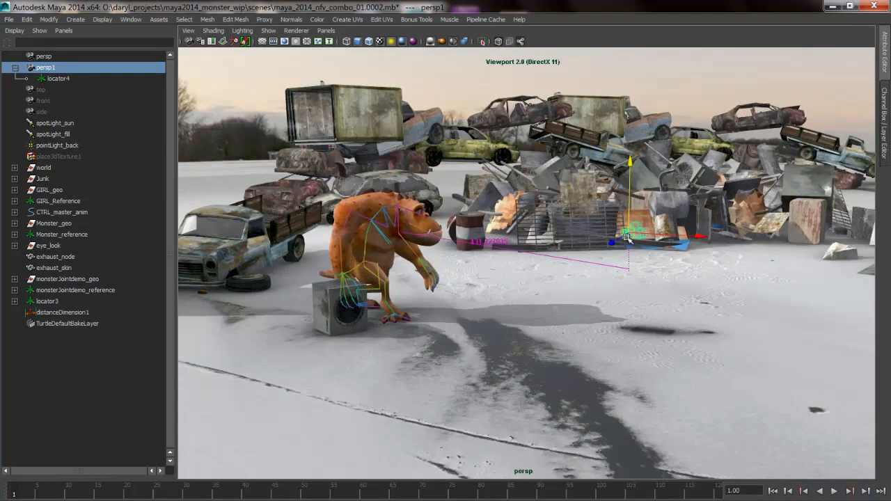
left_click_drag(629, 235, 561, 225)
right_click_drag(460, 231, 592, 231, "alt")
left_click_drag(390, 247, 452, 226, "alt")
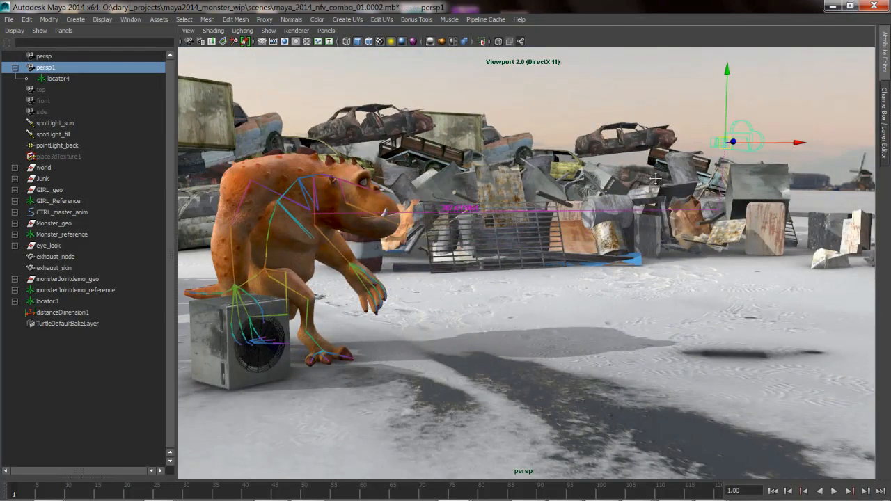
middle_click_drag(669, 168, 667, 202, "alt")
middle_click_drag(540, 276, 536, 275, "alt")
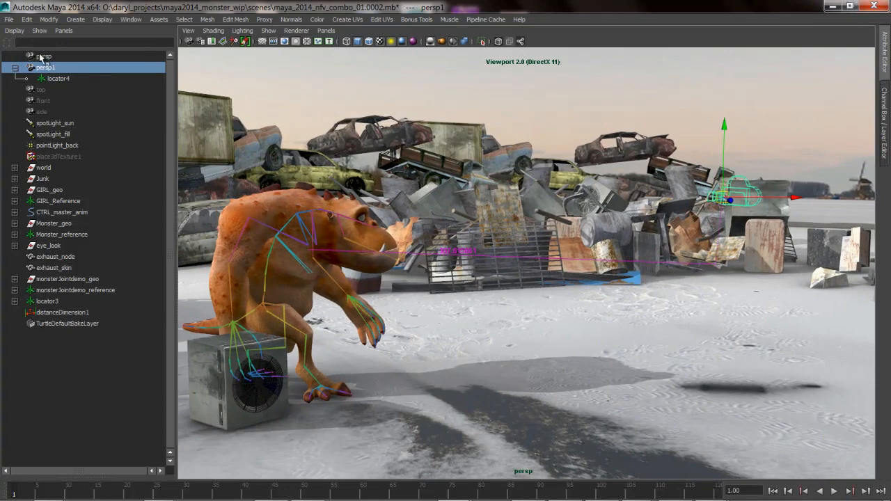
Select distanceDimension1 and switch to the layout with Hypershade beside the perspective view, giving the material swatches more width.
left_click(70, 313)
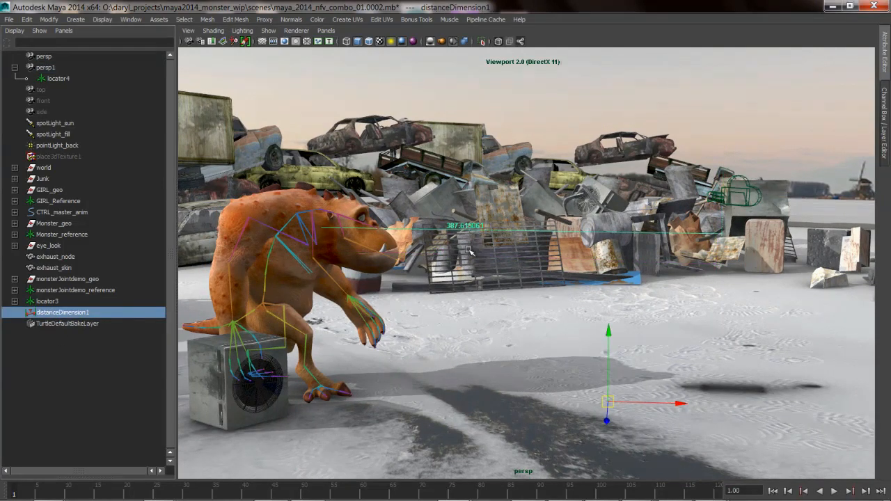
right_click_drag(502, 260, 517, 252, "alt")
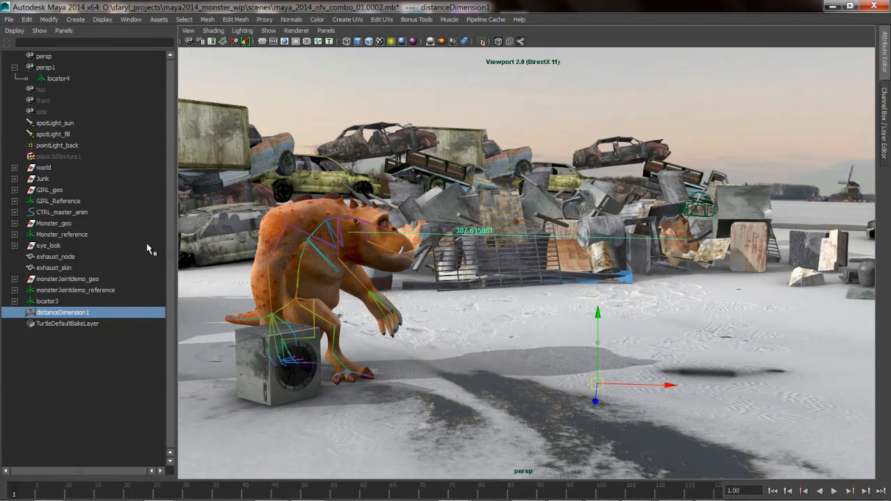
key("space")
left_click_drag(175, 136, 226, 138)
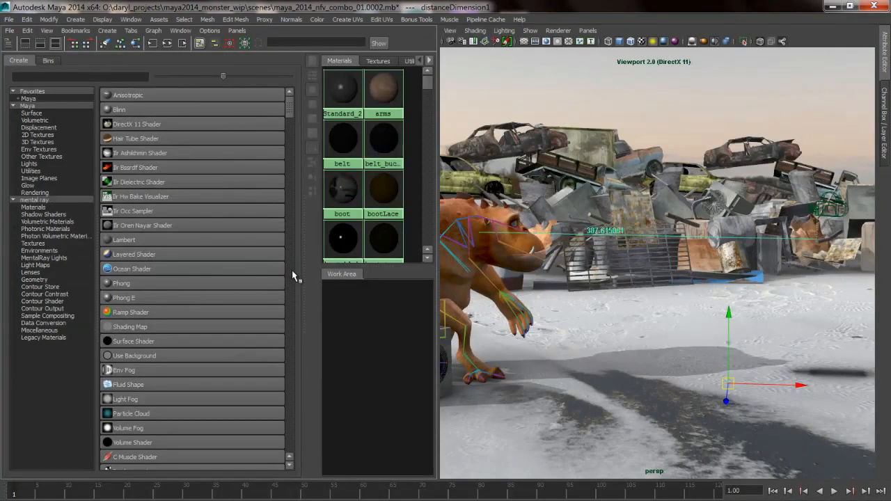
left_click_drag(302, 269, 125, 279)
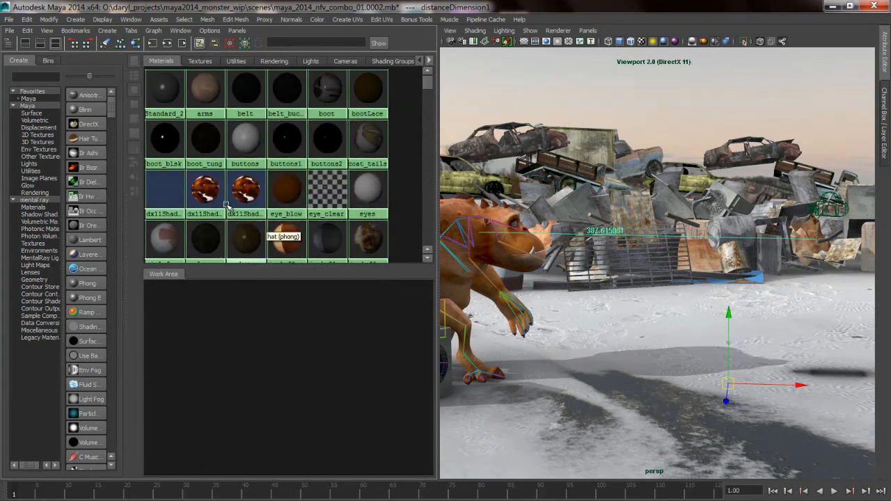
Replace Hypershade with the Node Editor and graph the connections of distanceDimension1.
key("space")
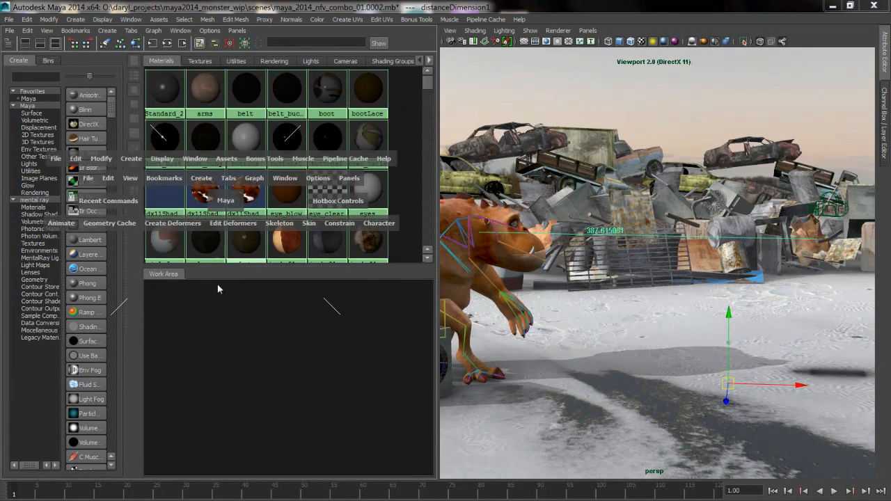
left_click(350, 180)
mouse_move(364, 234)
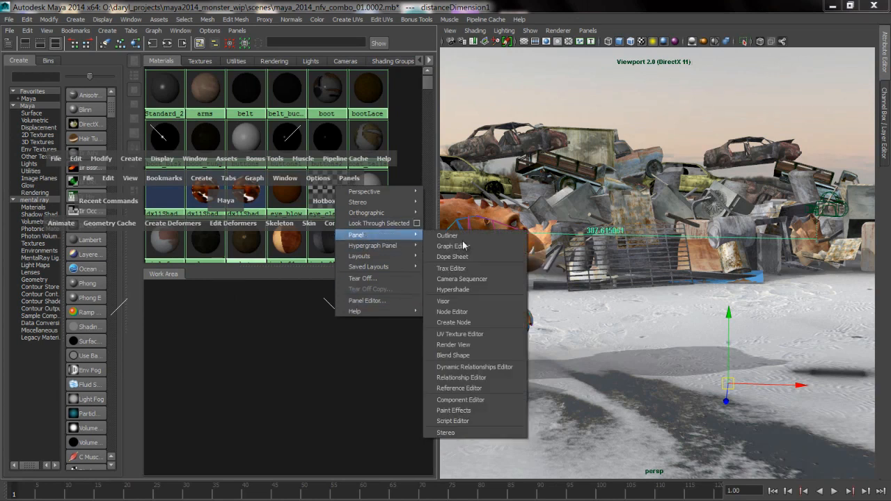
left_click(465, 312)
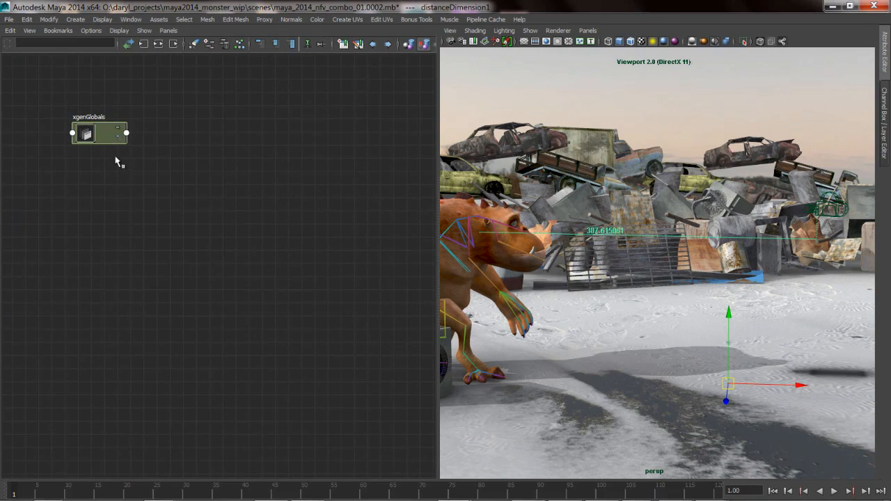
left_click(158, 44)
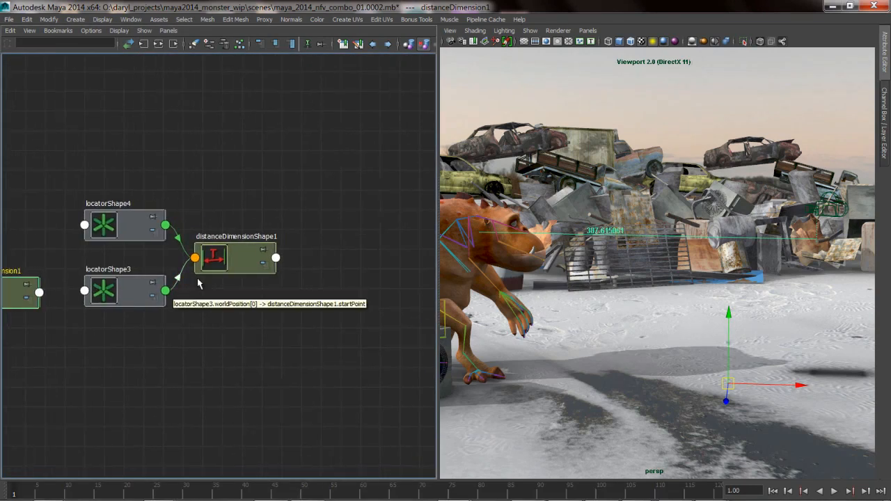
Add the persp1 camera to the node graph and arrange persp1 and perspShape2 beside distanceDimensionShape1.
left_click(237, 259)
middle_click_drag(663, 271, 647, 259, "alt")
left_click(656, 227)
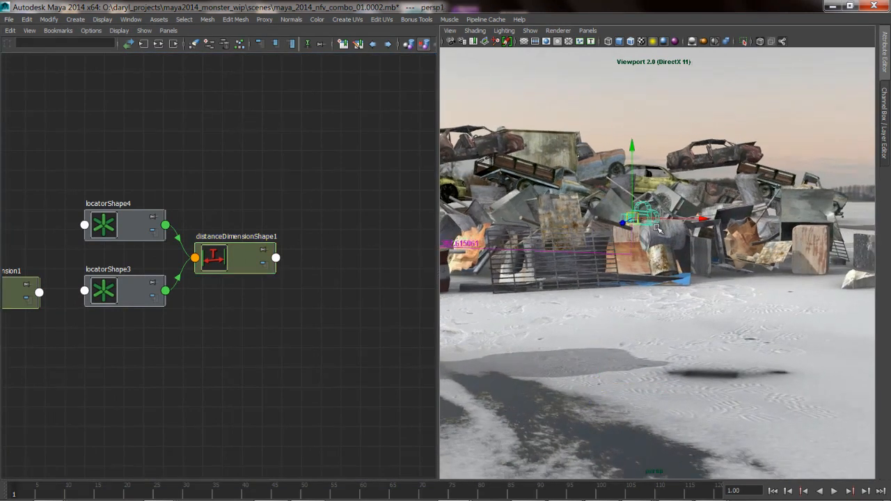
left_click(144, 44)
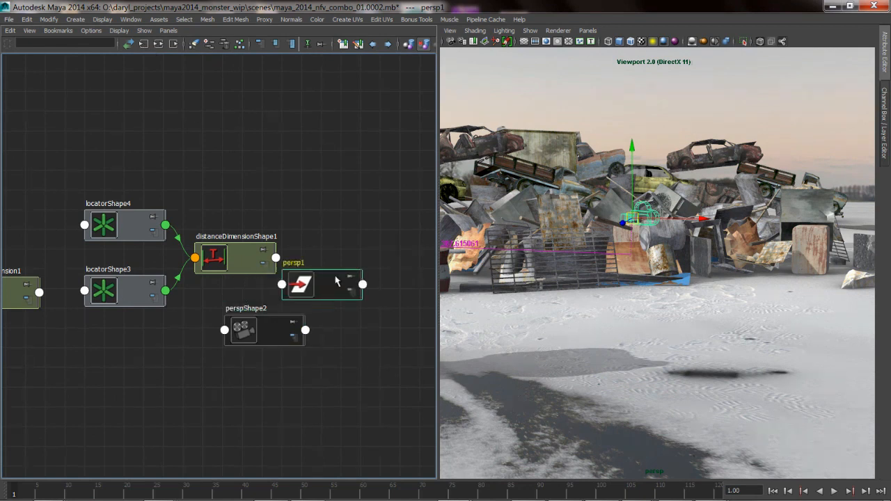
left_click_drag(275, 335, 352, 335)
left_click_drag(344, 249, 365, 189)
left_click_drag(370, 331, 378, 266)
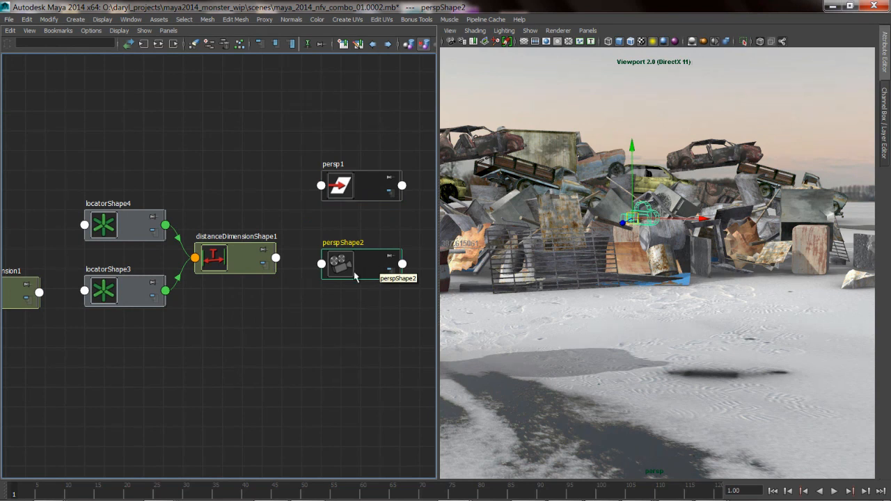
Expand the attributes of perspShape2 and distanceDimensionShape1, and connect Distance to the camera's Focus Distance.
left_click(391, 272)
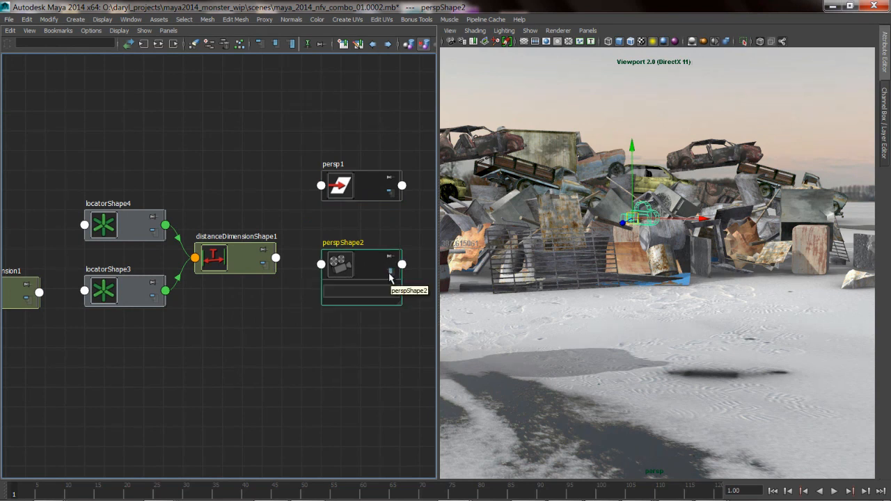
left_click(391, 271)
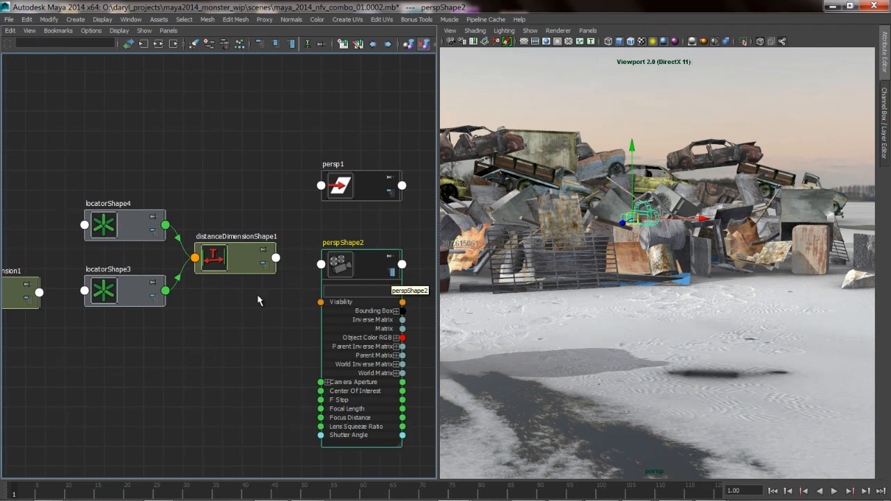
left_click(268, 266)
left_click(267, 266)
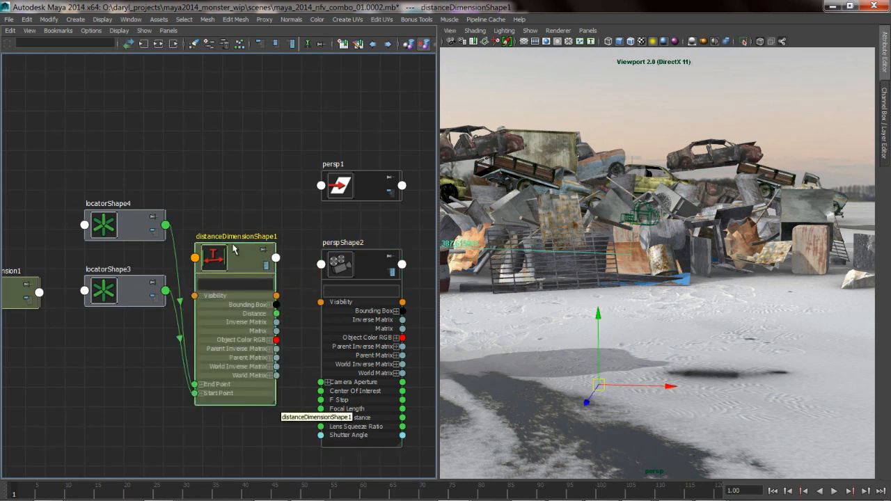
left_click_drag(239, 268, 227, 255)
left_click_drag(265, 300, 321, 418)
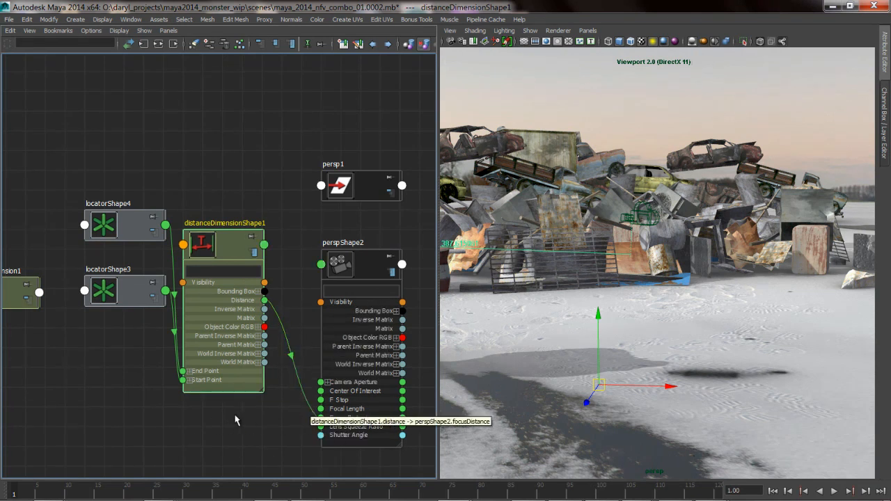
Look through the persp1 camera in the viewport and frame the monster.
key("space")
left_click(699, 178)
left_click(798, 204)
middle_click_drag(647, 270, 539, 213, "alt")
mouse_move(539, 214)
right_mouse_down("alt")
mouse_move(594, 220)
mouse_move(555, 221)
right_mouse_up("alt")
Select the persp1 camera, show its attributes beside a full-size viewport, and set the depth of field F Stop to 2.615.
key("space")
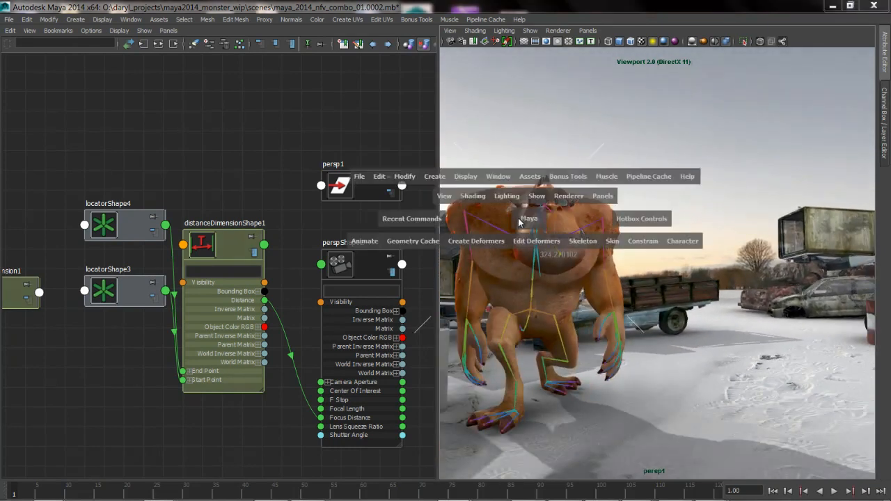
left_click(446, 198)
left_click(460, 215)
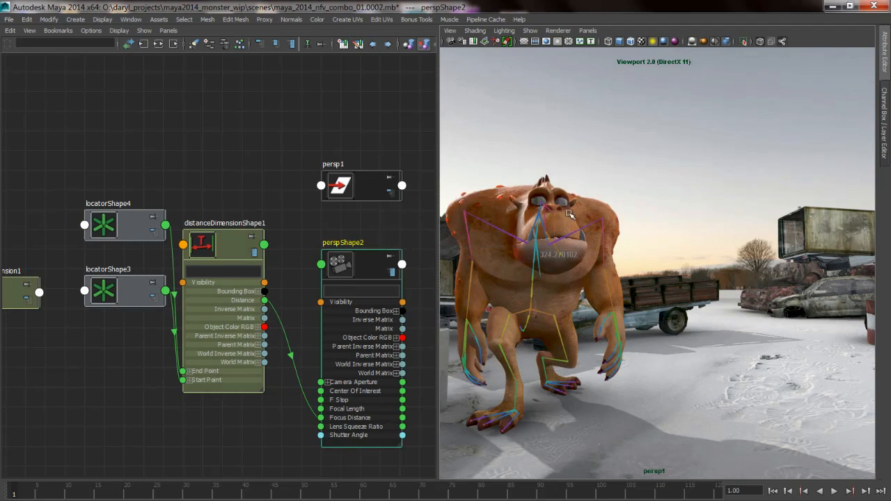
key("ctrl+a")
key("space")
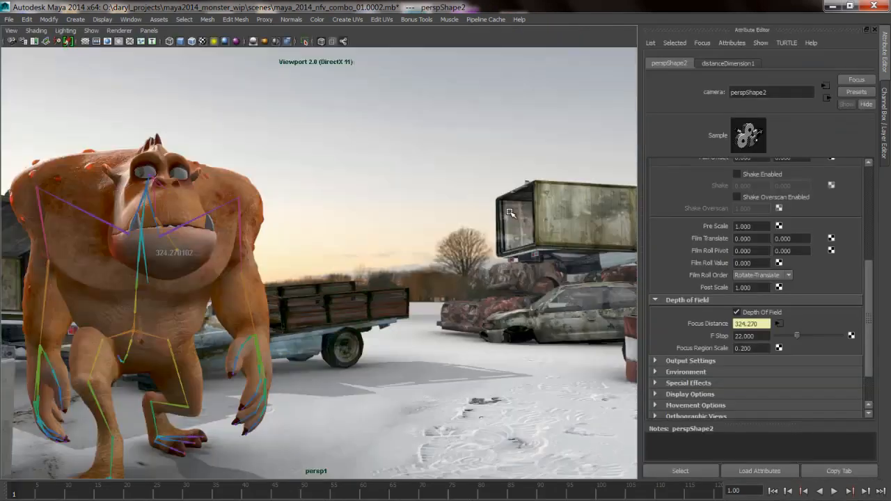
left_click_drag(797, 336, 778, 337)
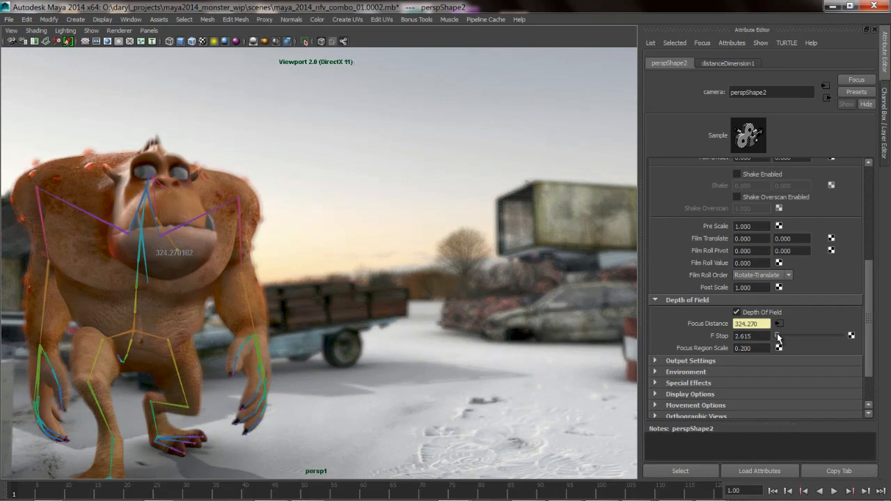
Track, dolly and orbit the persp1 camera close to and far from the monster to check the depth of field focus.
middle_click_drag(277, 298, 351, 229, "alt")
right_click_drag(350, 230, 362, 233, "alt")
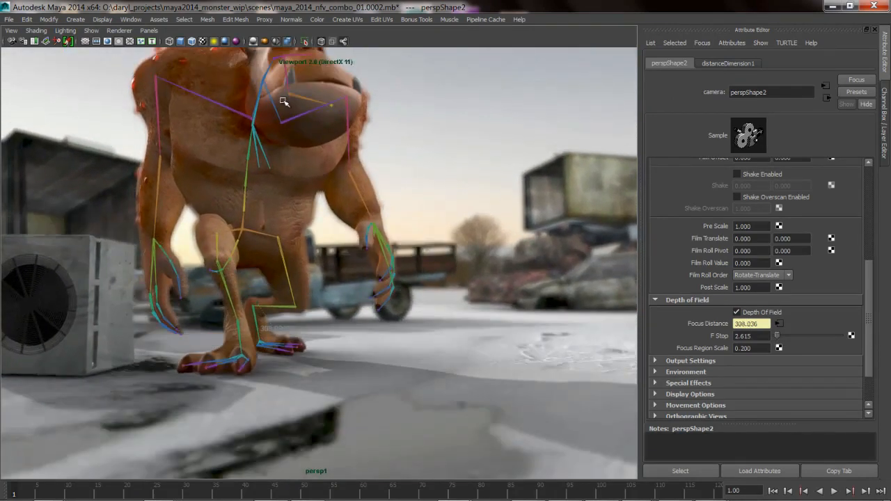
middle_click_drag(274, 297, 277, 264, "alt")
right_click_drag(276, 265, 315, 287, "alt")
middle_click_drag(316, 260, 315, 327, "alt")
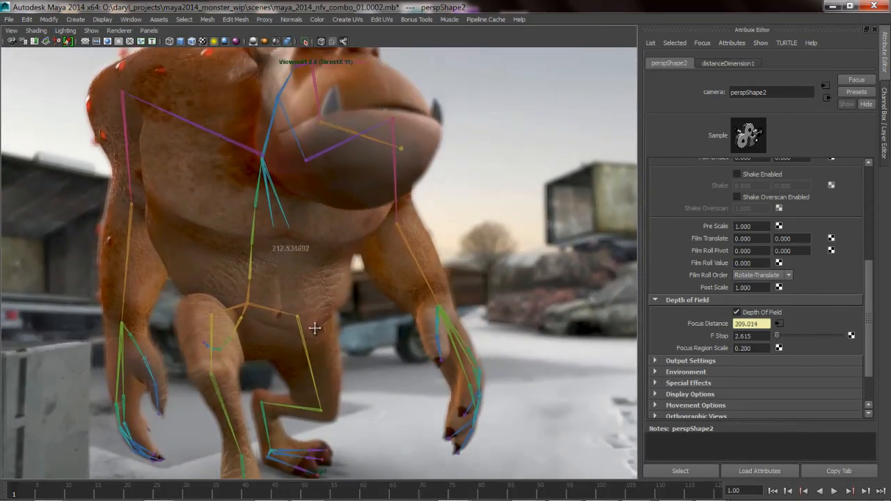
middle_click_drag(326, 212, 312, 278, "alt")
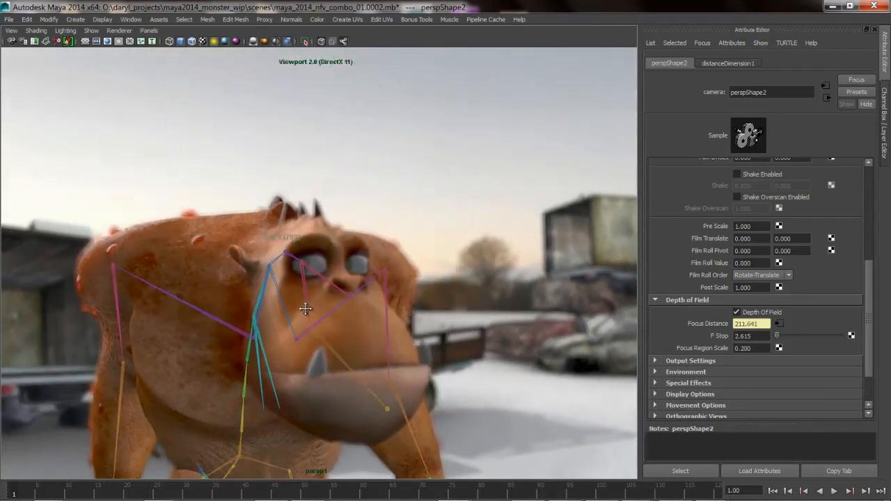
left_click_drag(302, 314, 297, 328, "alt")
right_click_drag(296, 329, 259, 335, "alt")
left_click_drag(259, 335, 239, 362, "alt")
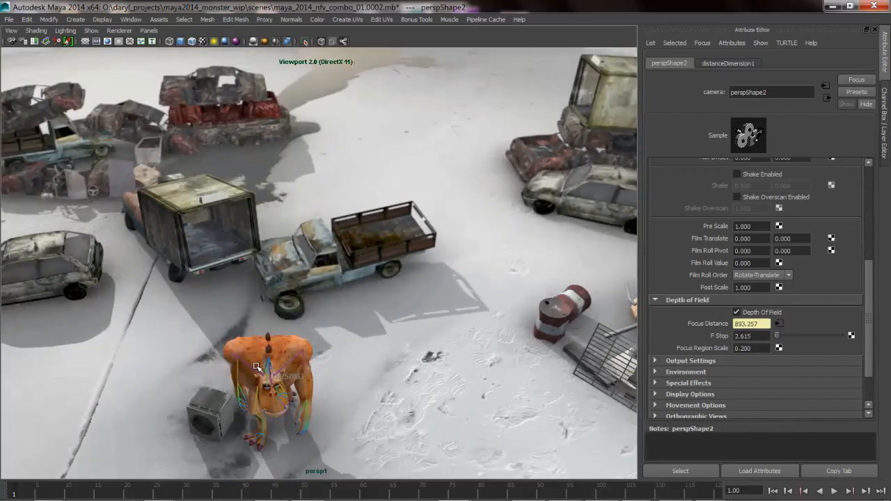
middle_click_drag(239, 362, 299, 322, "alt")
right_click_drag(313, 326, 579, 326, "alt")
middle_click_drag(376, 341, 380, 304, "alt")
right_click_drag(420, 309, 500, 311, "alt")
left_click_drag(500, 311, 467, 232, "alt")
middle_click_drag(469, 257, 383, 203, "alt")
right_click_drag(383, 203, 273, 253, "alt")
left_click_drag(273, 254, 298, 289, "alt")
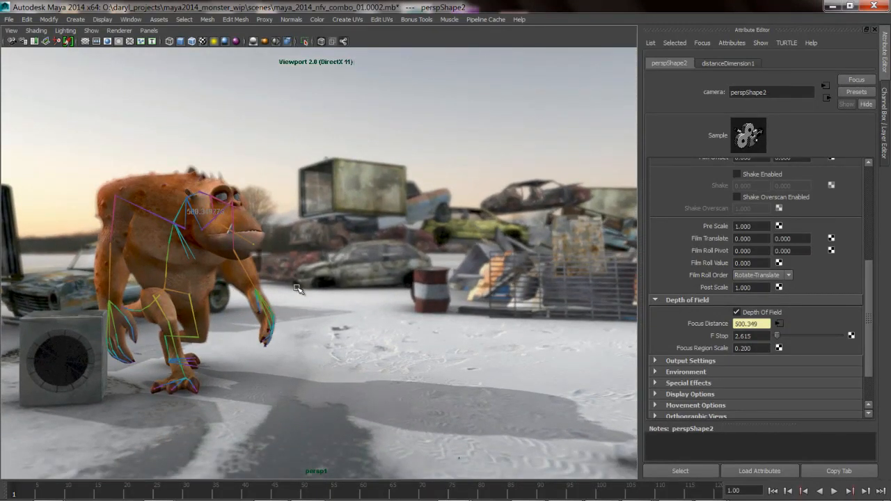